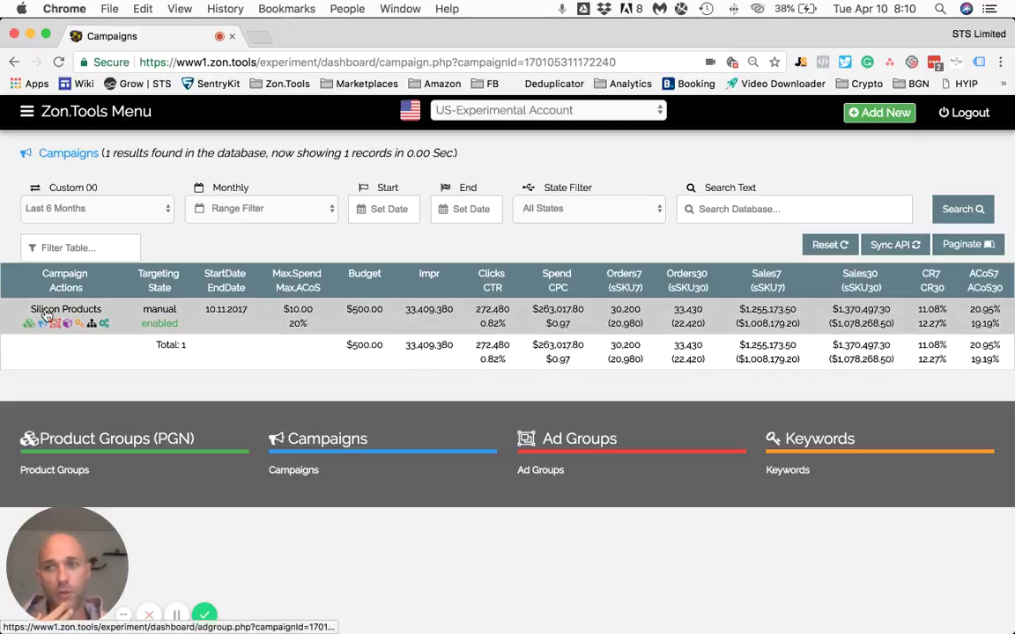
# - Open the rules of the Silicon Products campaign and review its maximum keyword spend and target maximum ACoS
pyautogui.click(105, 326)
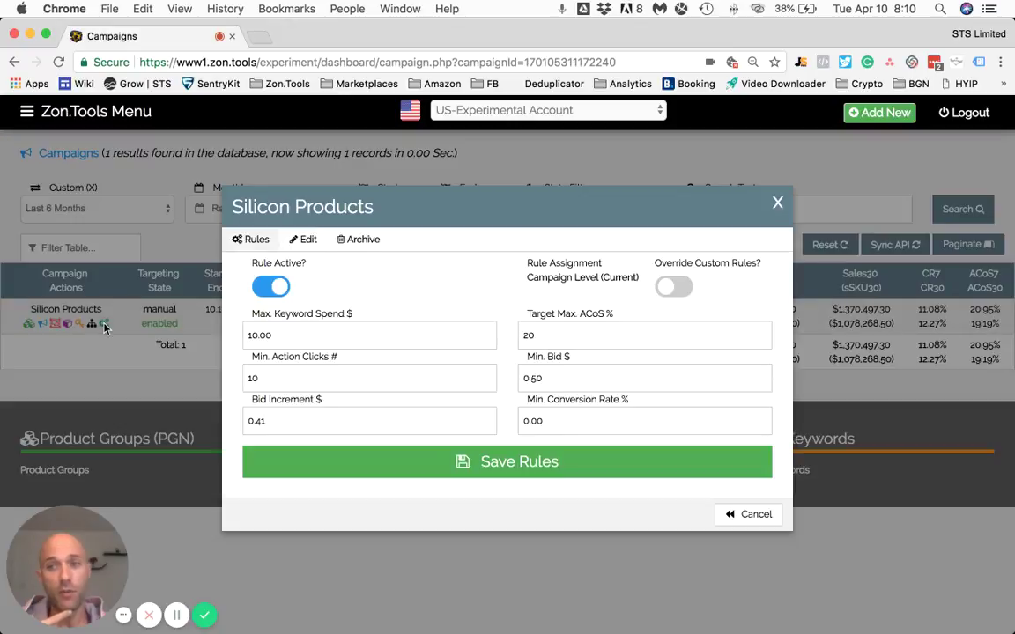
pyautogui.click(318, 337)
pyautogui.moveTo(318, 338); pyautogui.dragTo(246, 335)
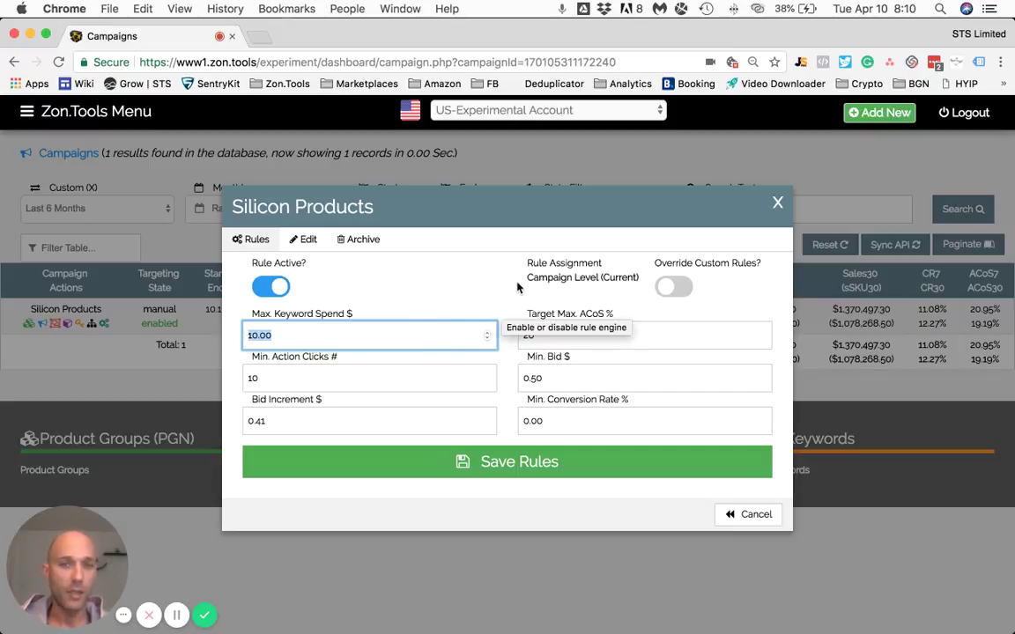
pyautogui.moveTo(412, 298)
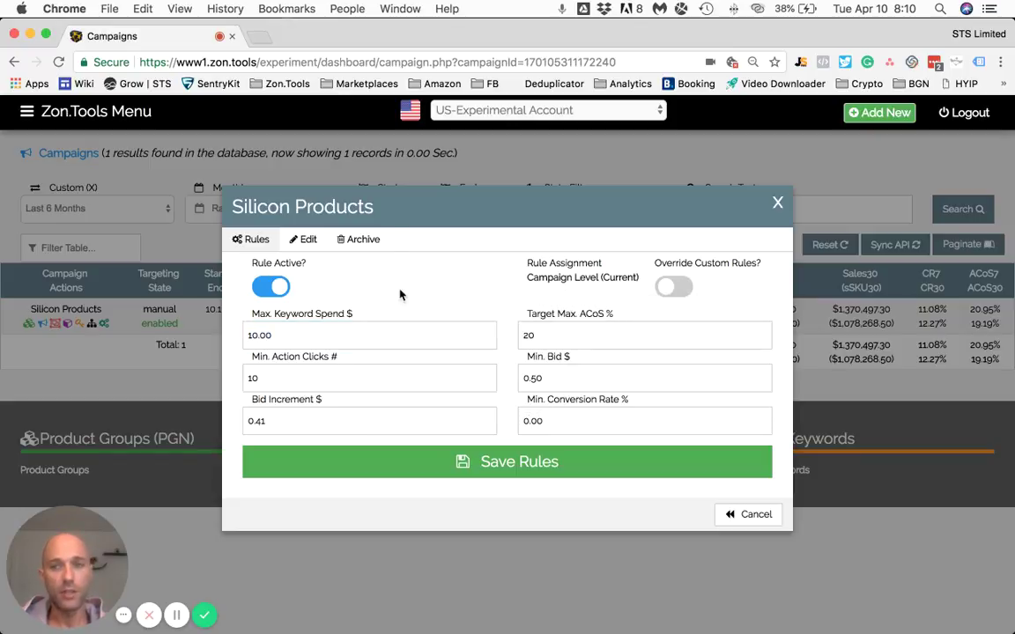
pyautogui.click(250, 335)
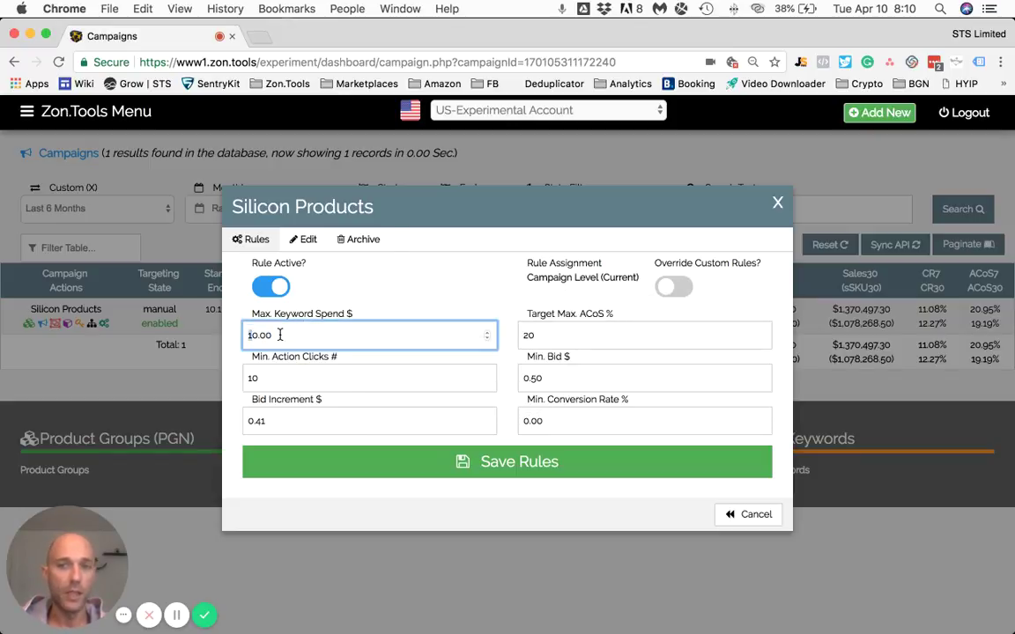
pyautogui.doubleClick(244, 334)
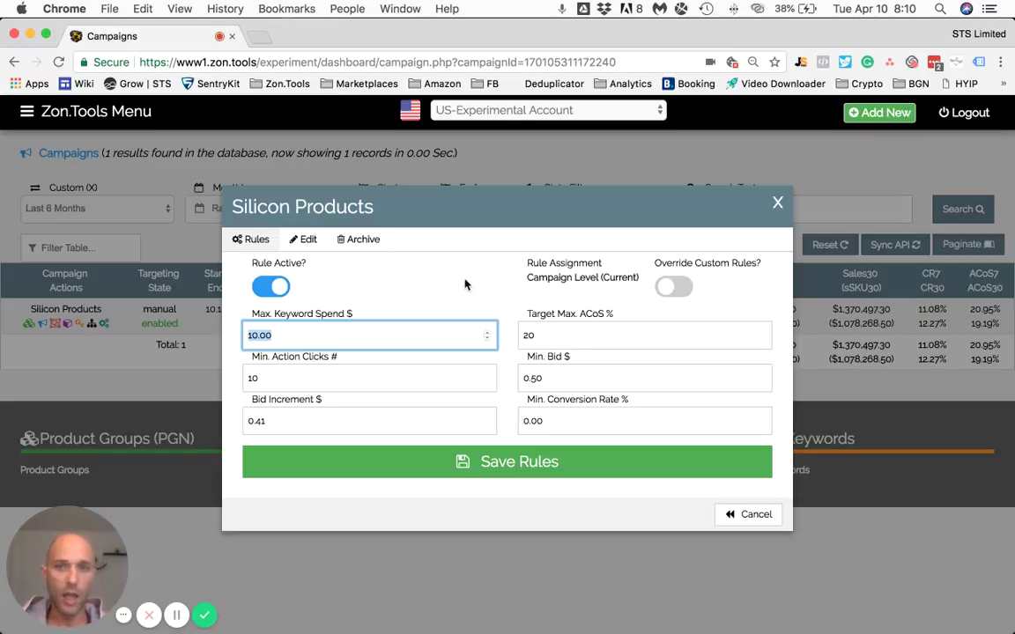
pyautogui.doubleClick(520, 335)
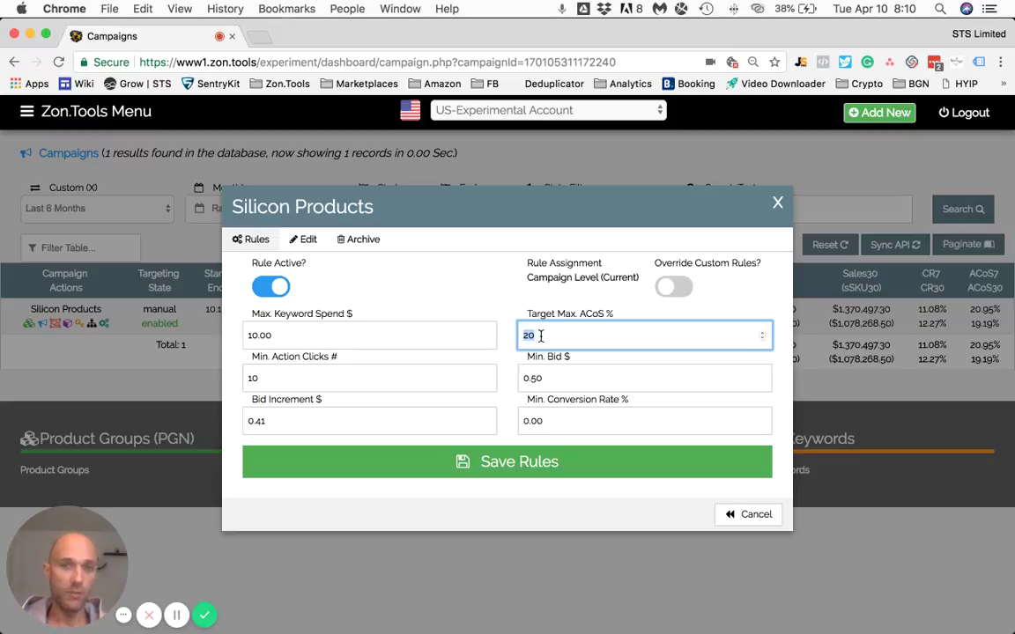
pyautogui.moveTo(540, 335)
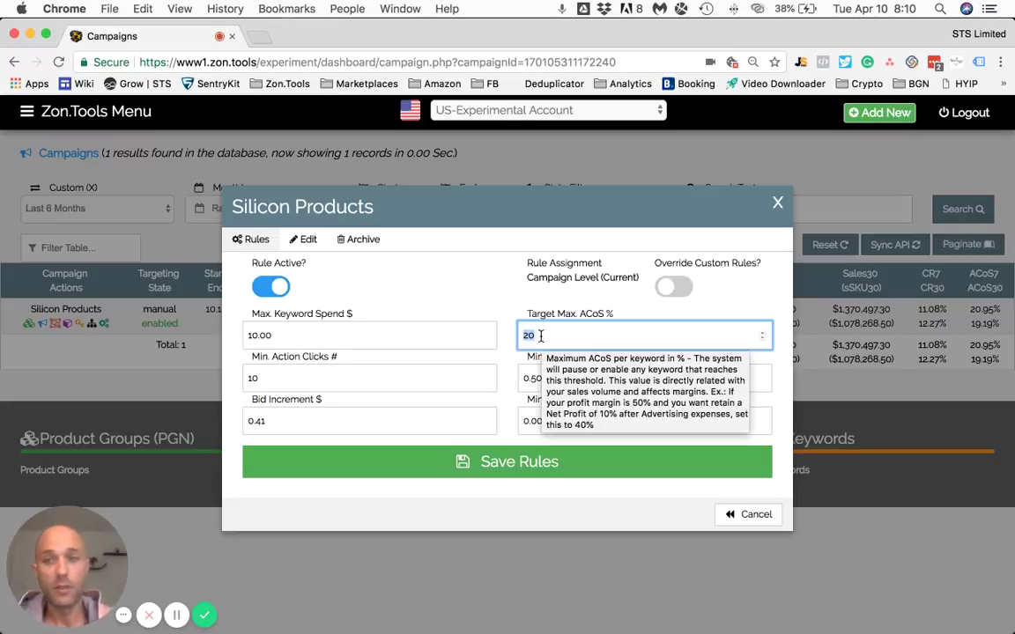
# - Review the campaign's minimum action clicks, minimum bid, bid increment and minimum conversion rate, and close the rules without saving
pyautogui.click(403, 381)
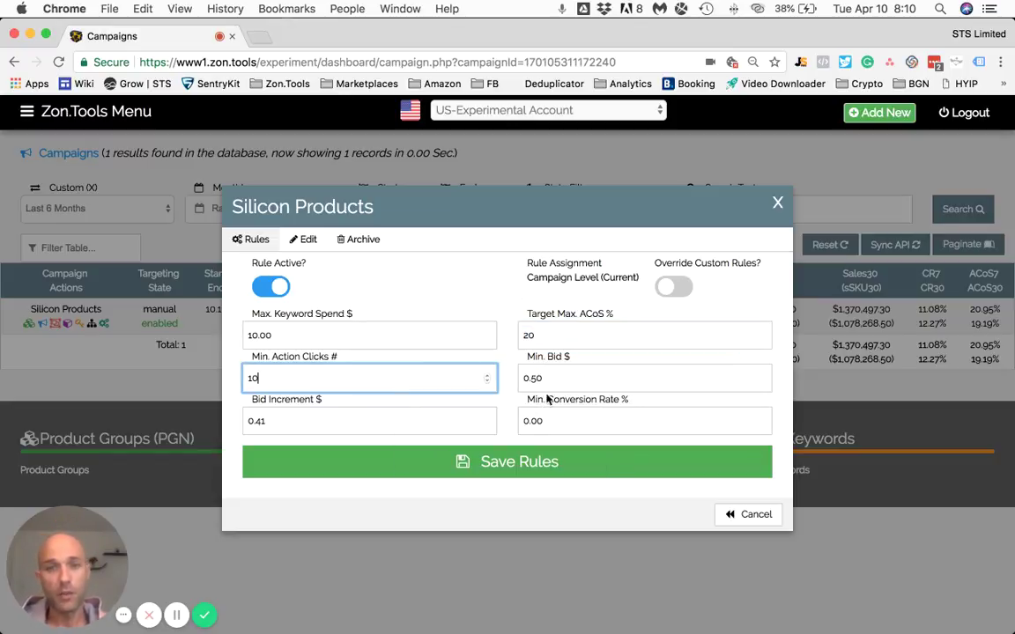
pyautogui.click(573, 381)
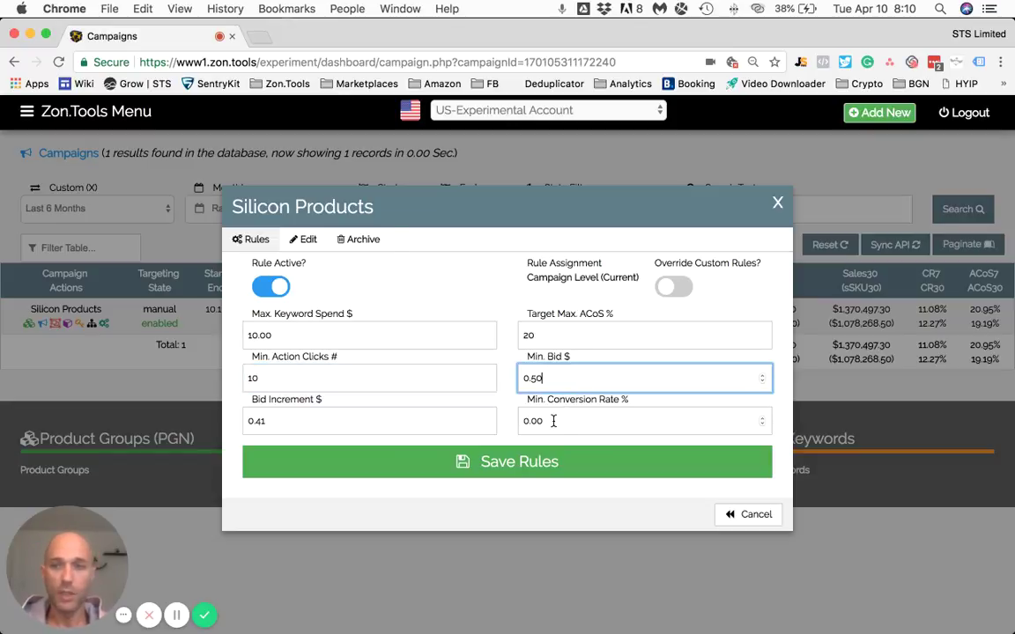
pyautogui.click(398, 422)
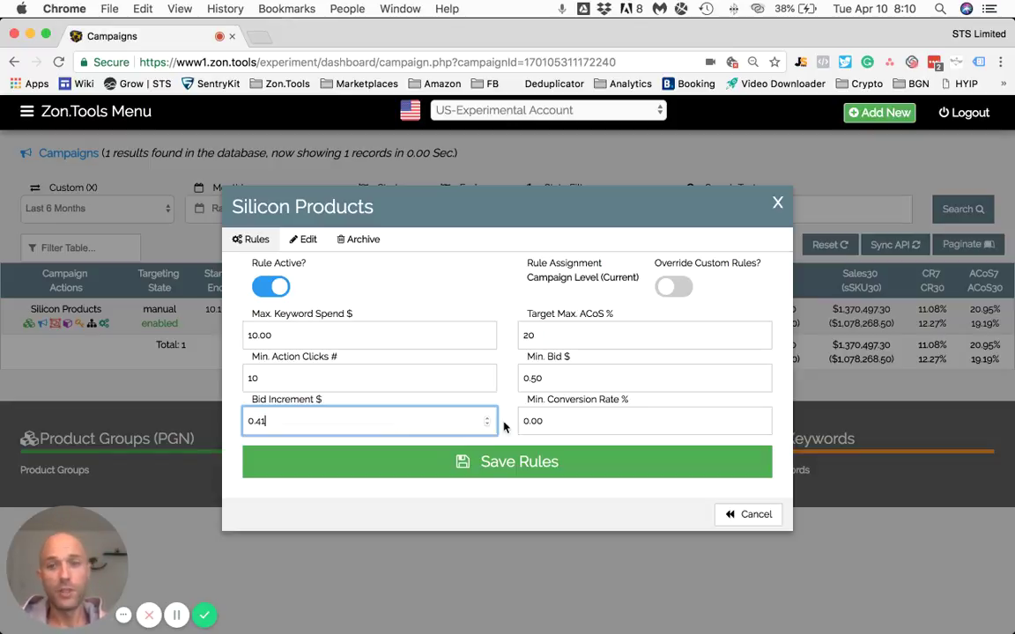
pyautogui.click(567, 420)
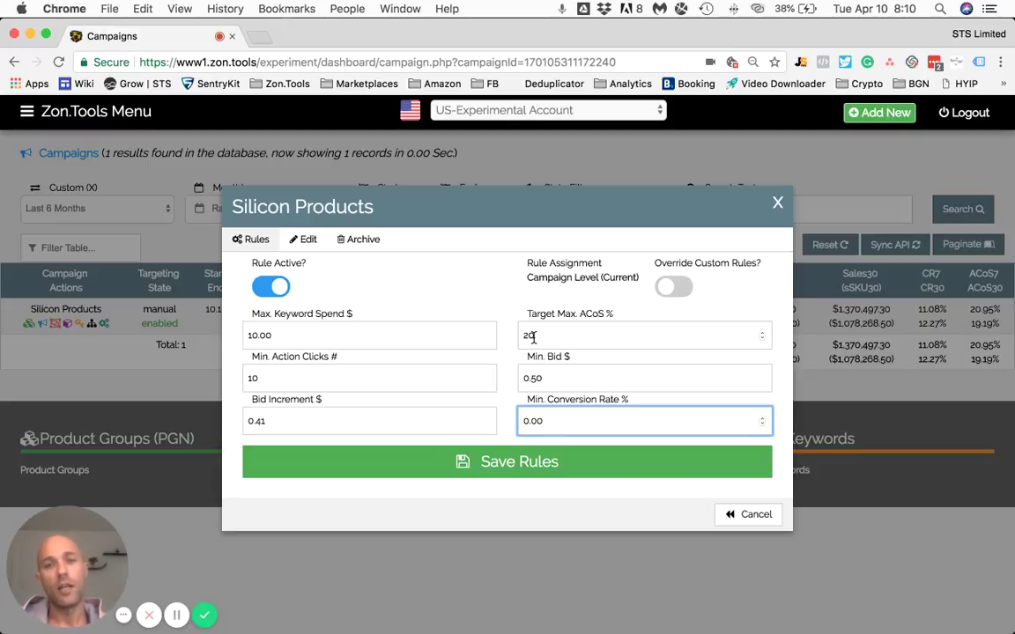
pyautogui.moveTo(532, 335)
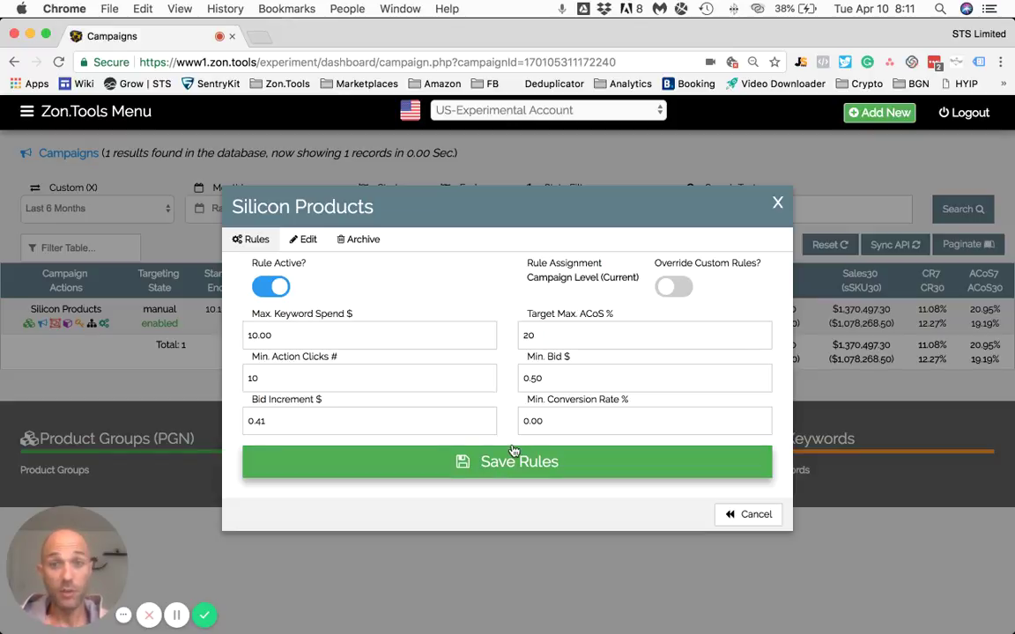
pyautogui.click(819, 162)
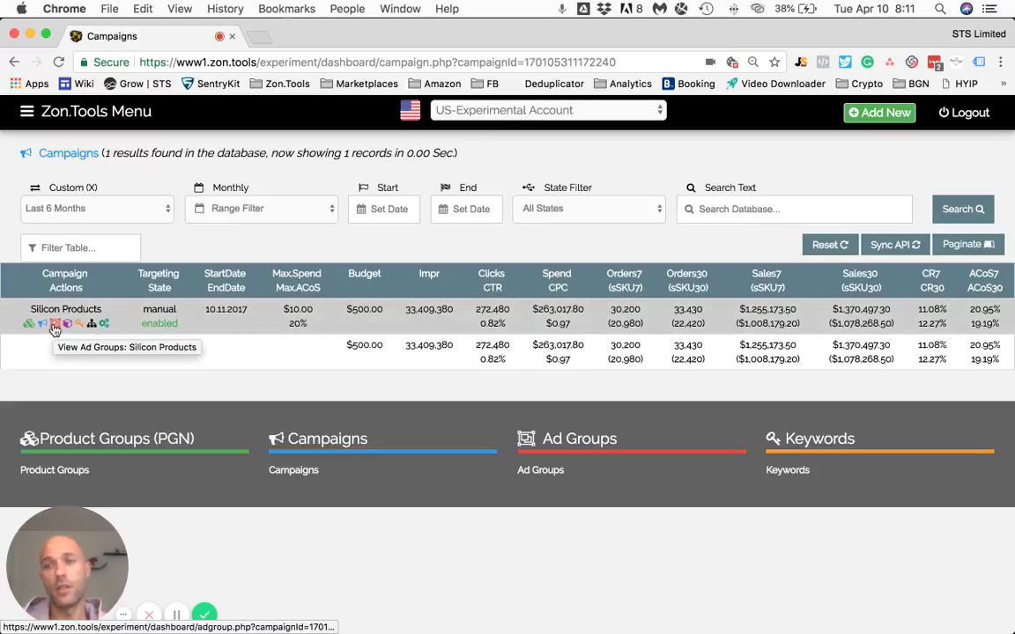
# - Go through the Silicon Products campaign's ad groups to the keyword list of Ad Group 1
pyautogui.click(54, 325)
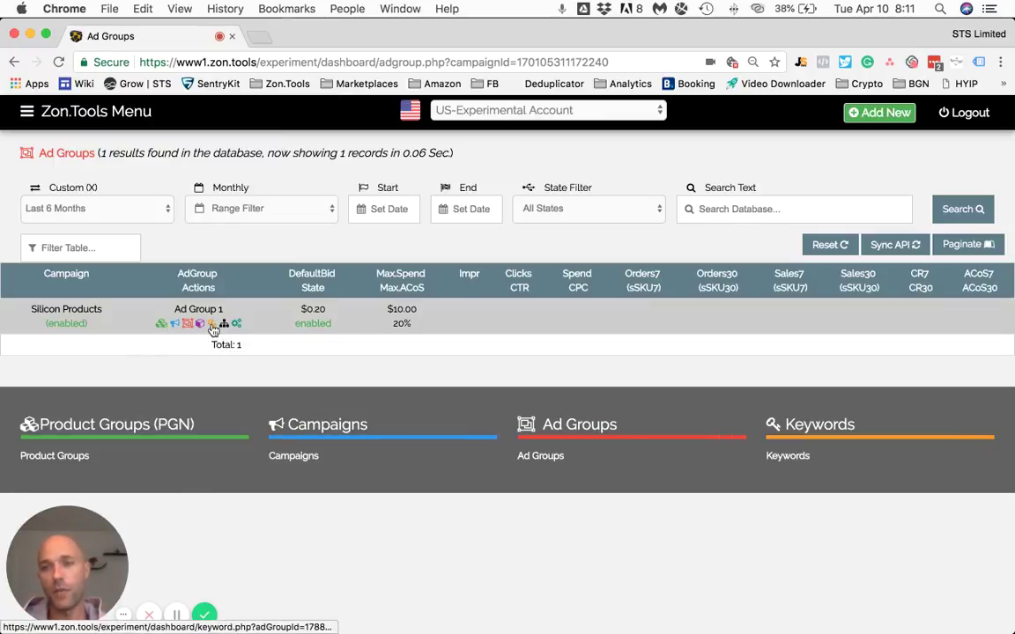
pyautogui.click(212, 324)
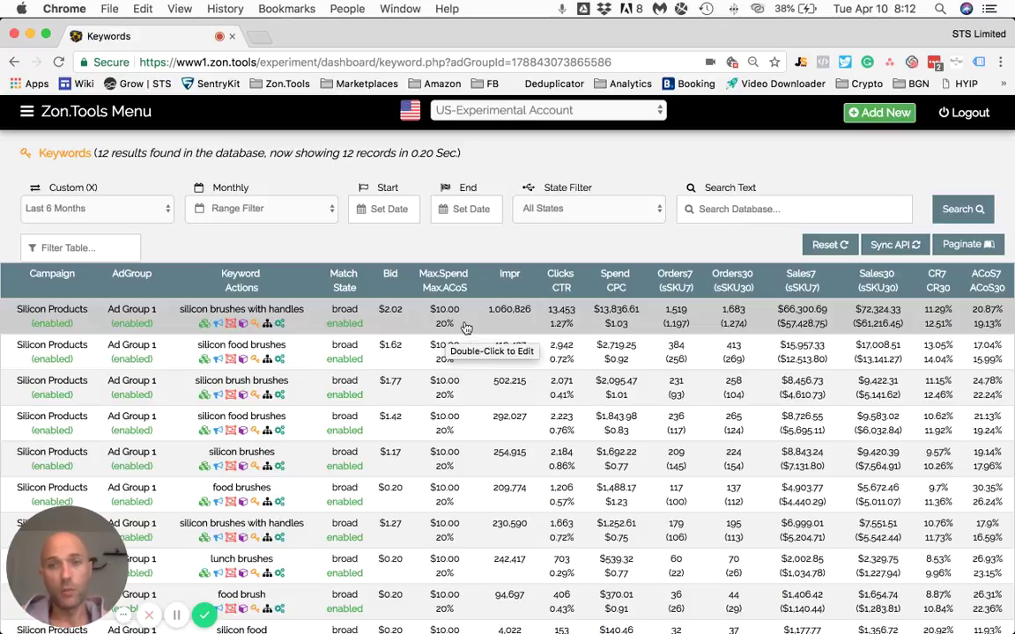
pyautogui.doubleClick(438, 325)
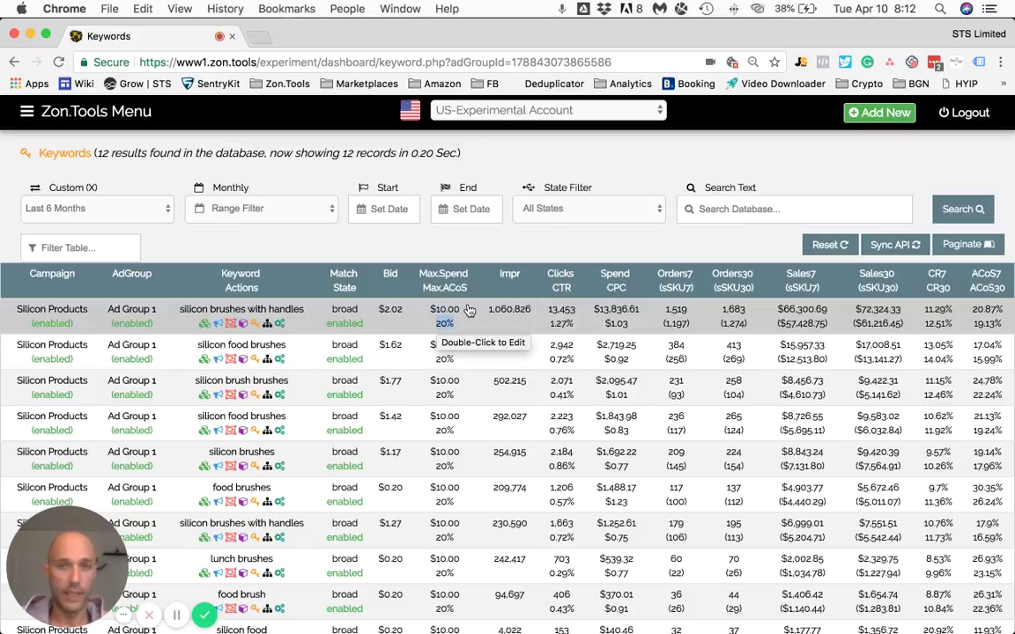
pyautogui.click(552, 252)
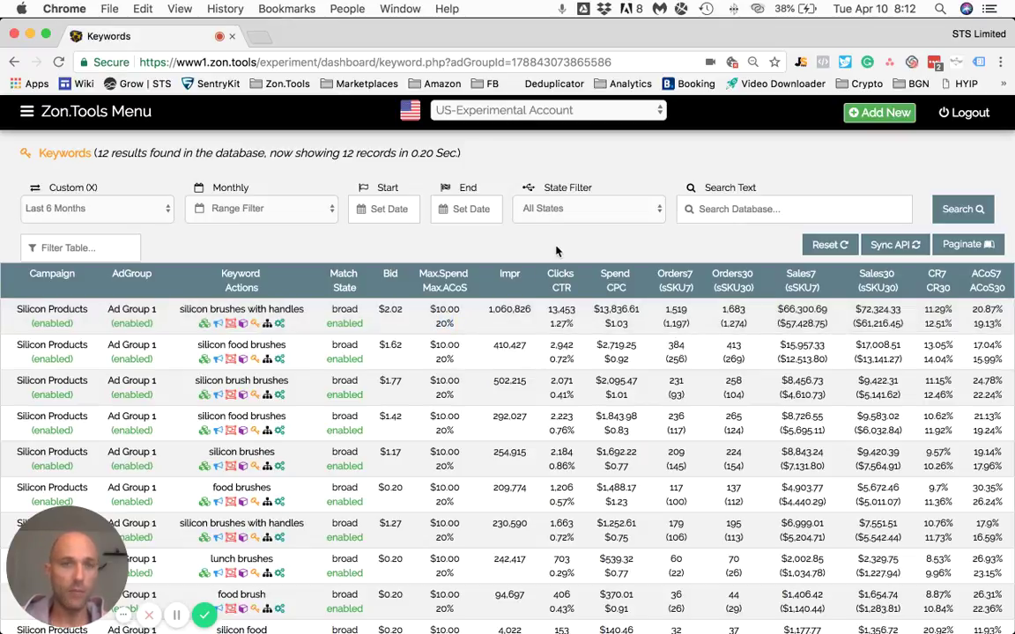
# - Sort the keywords by Sales7 in descending order and compare the top keyword's ACoS7 with its maximum ACoS
pyautogui.click(808, 280)
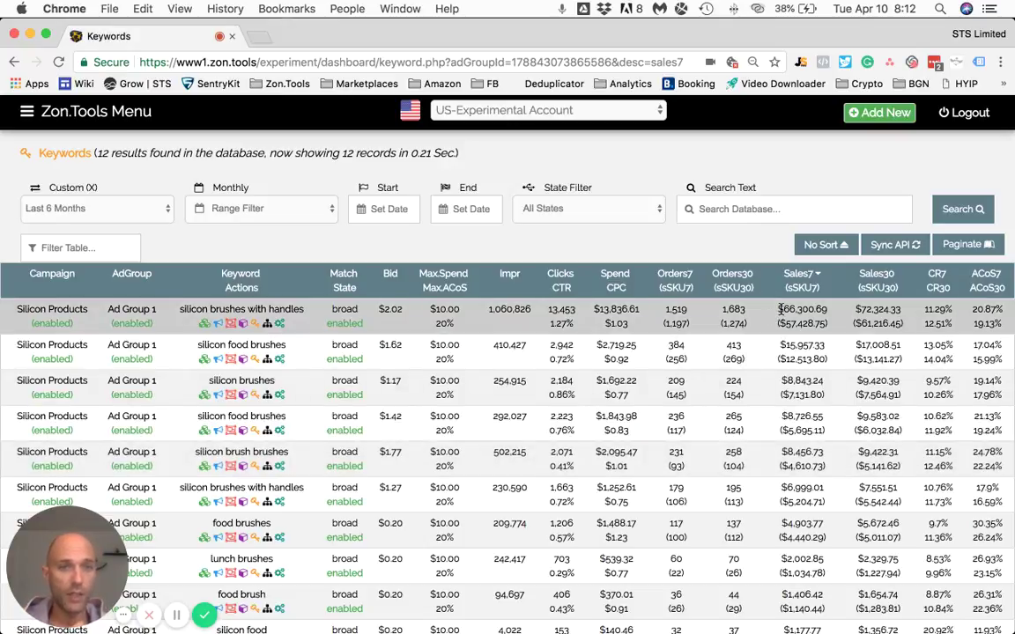
pyautogui.moveTo(780, 309); pyautogui.dragTo(828, 314)
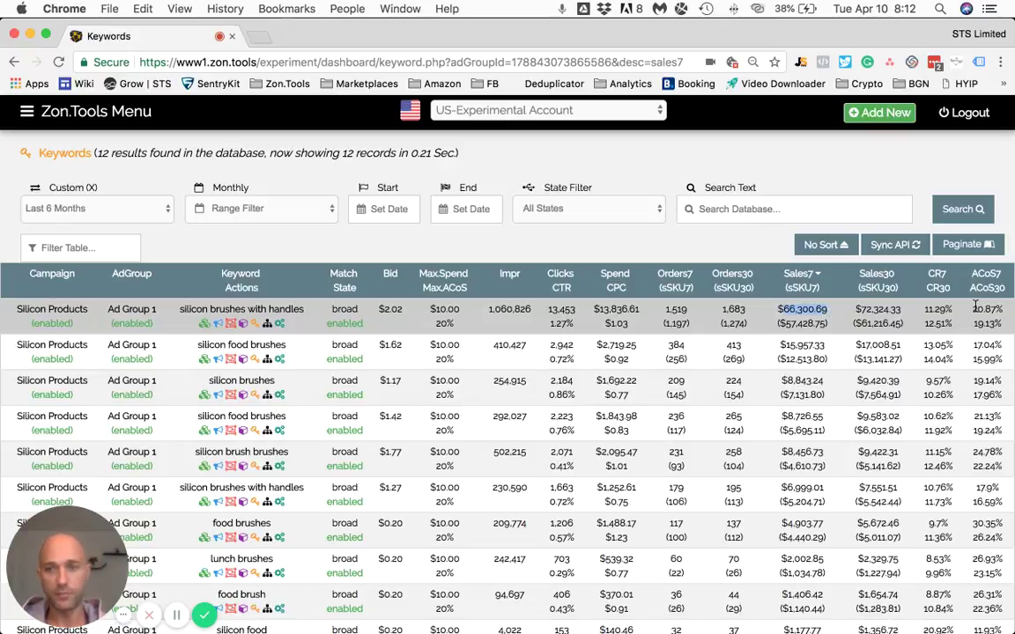
pyautogui.doubleClick(444, 324)
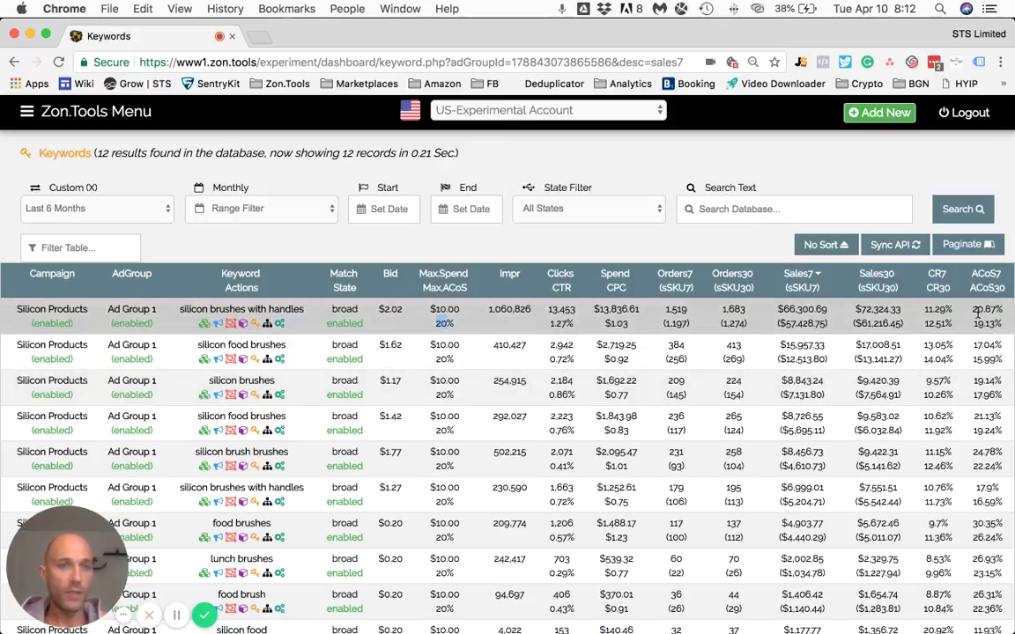
pyautogui.moveTo(972, 309); pyautogui.dragTo(995, 310)
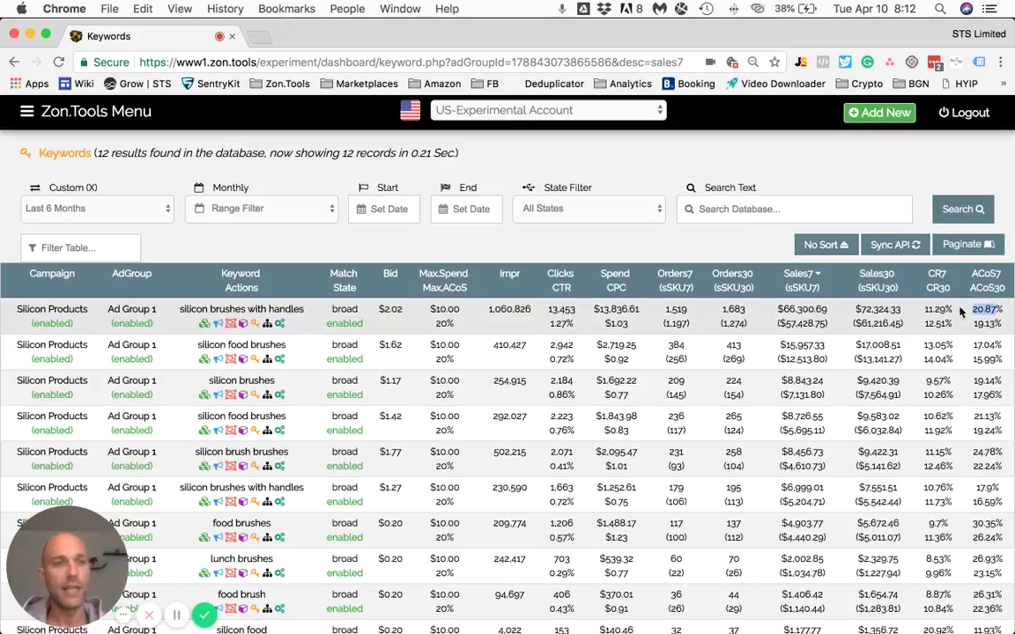
pyautogui.click(615, 250)
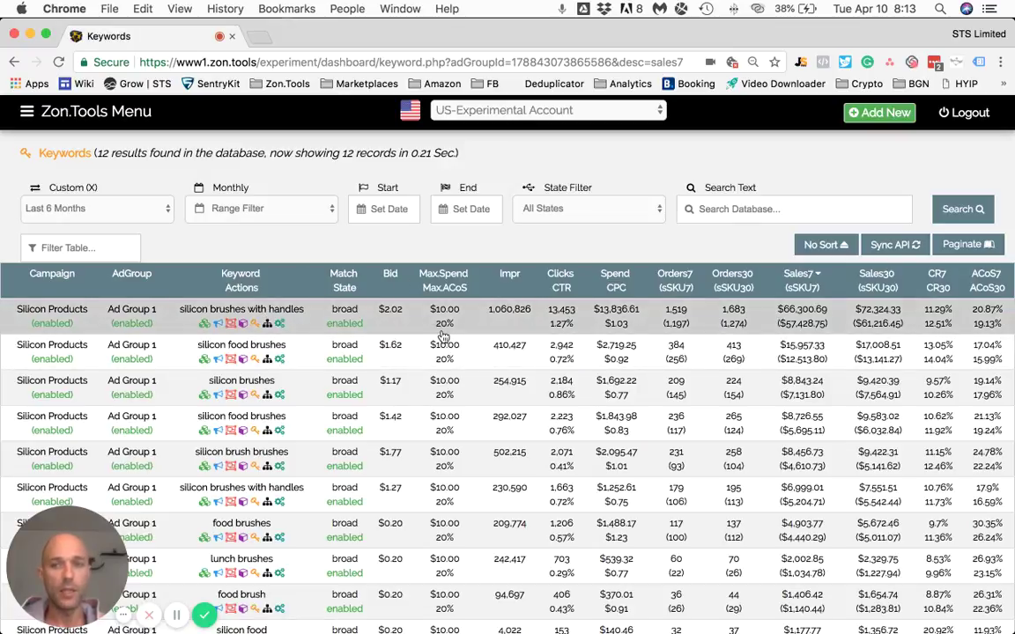
# - Set the target maximum ACoS of the top-selling keyword "silicon brushes with handles" to 25% and save its rules
pyautogui.click(448, 271)
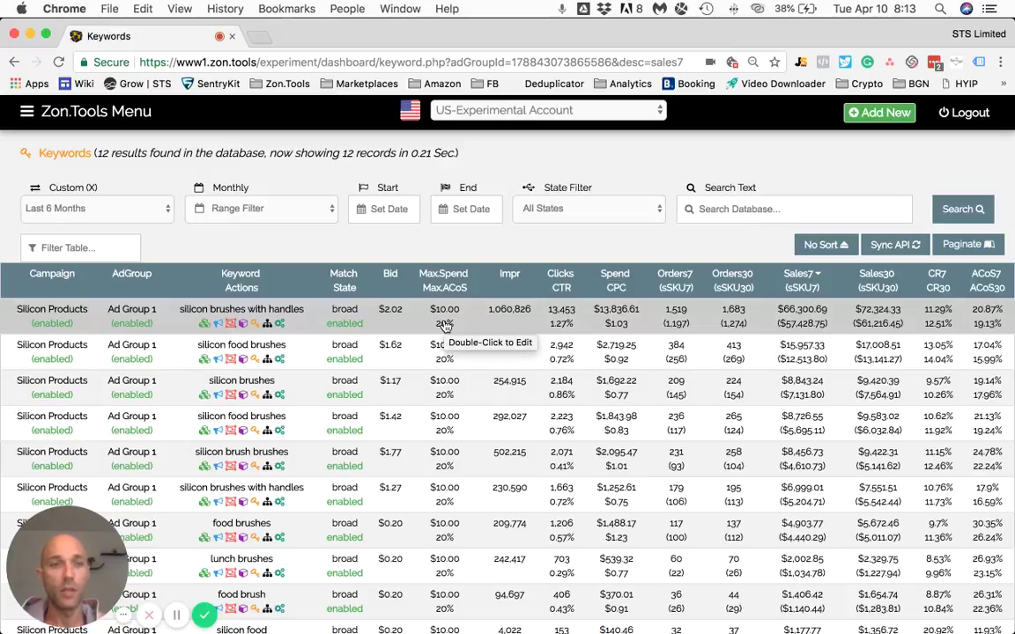
pyautogui.doubleClick(446, 326)
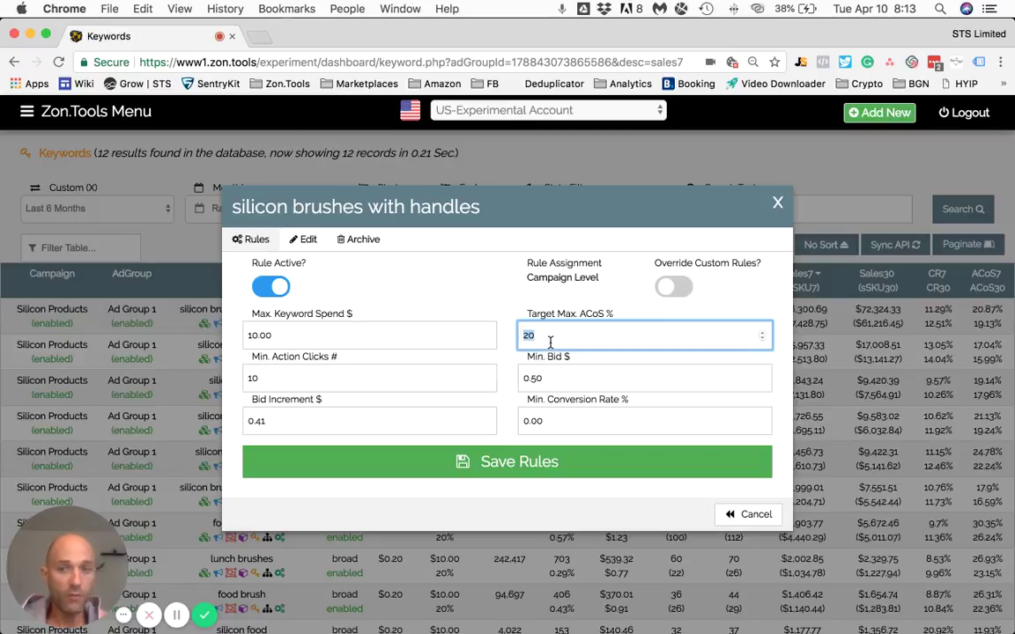
pyautogui.moveTo(550, 342)
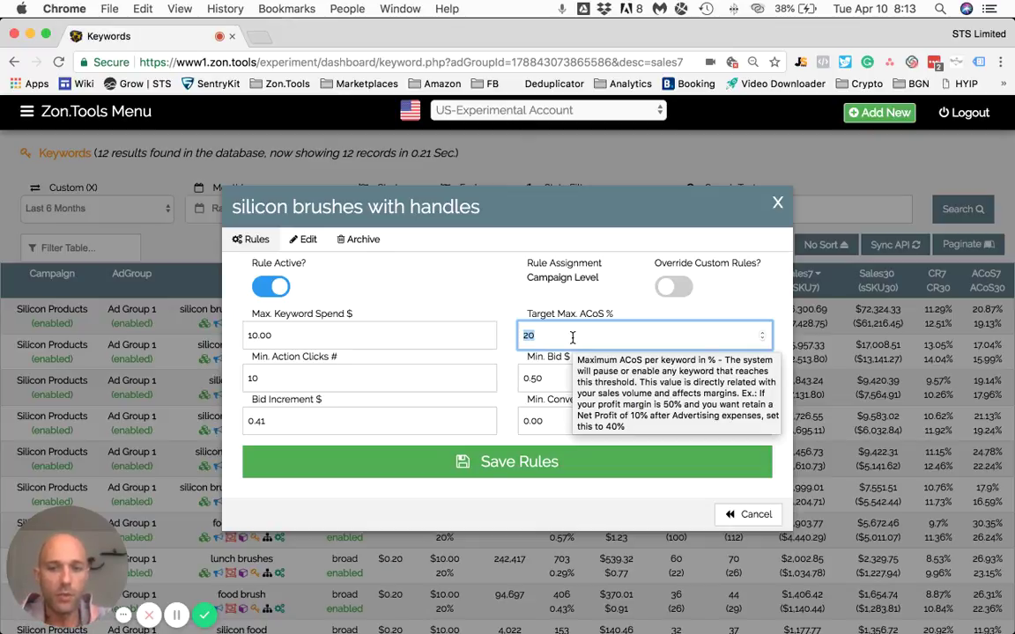
pyautogui.write('25')
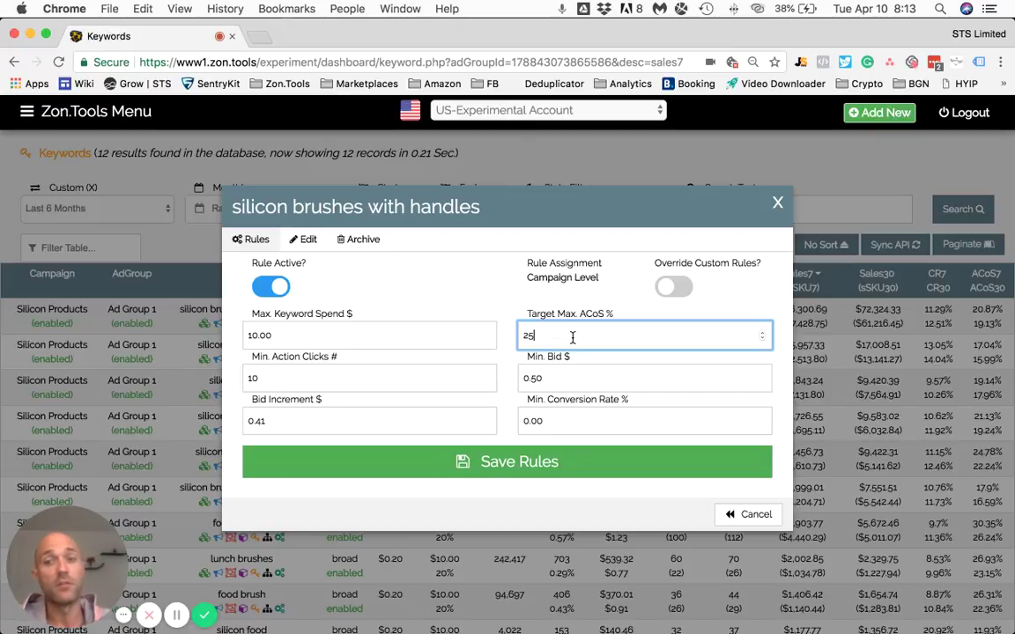
pyautogui.click(537, 459)
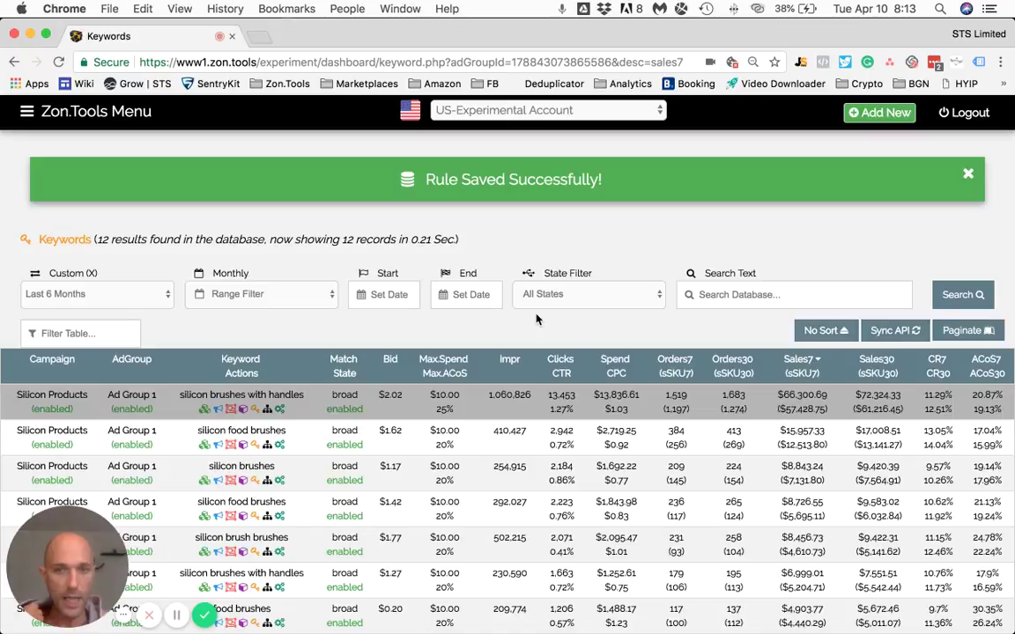
# - Look through the whole keyword list and check the ACoS7 of the second keyword, "silicon food brushes"
pyautogui.scroll(-3, 480, 379)
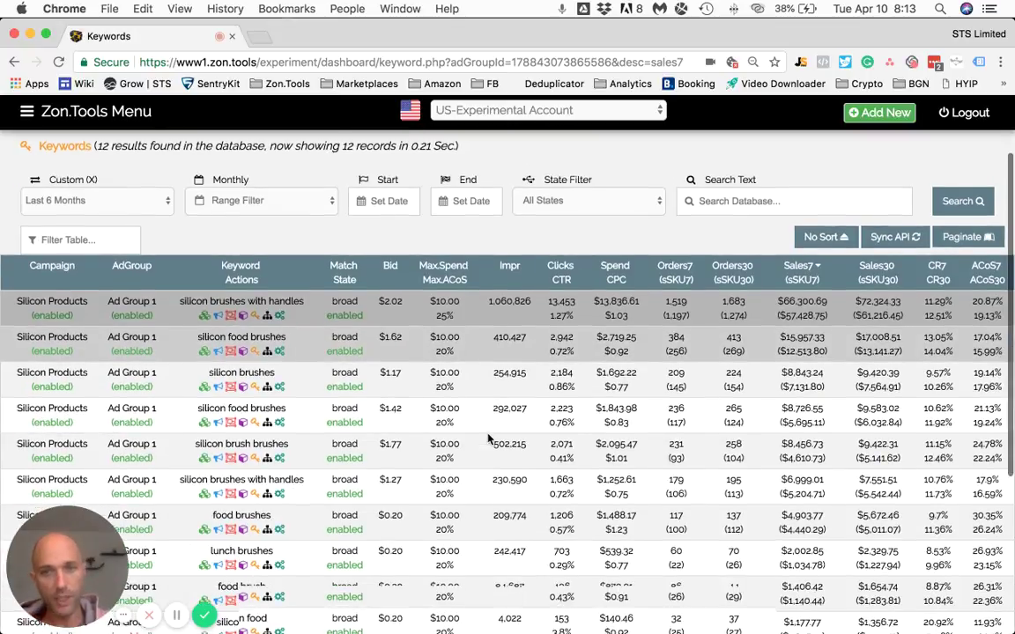
pyautogui.scroll(-7, 464, 370)
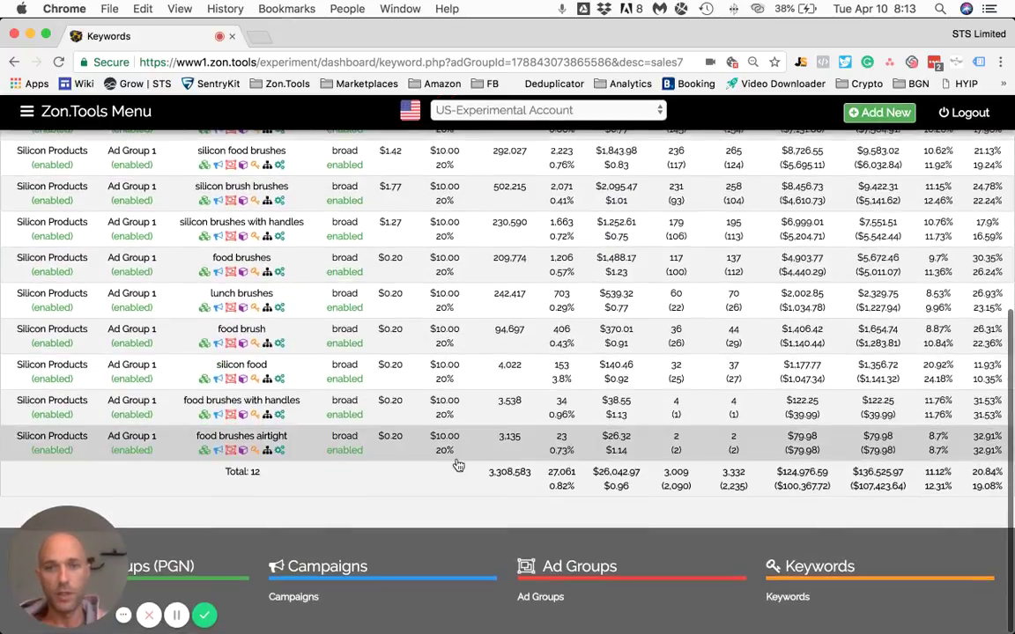
pyautogui.scroll(10, 464, 437)
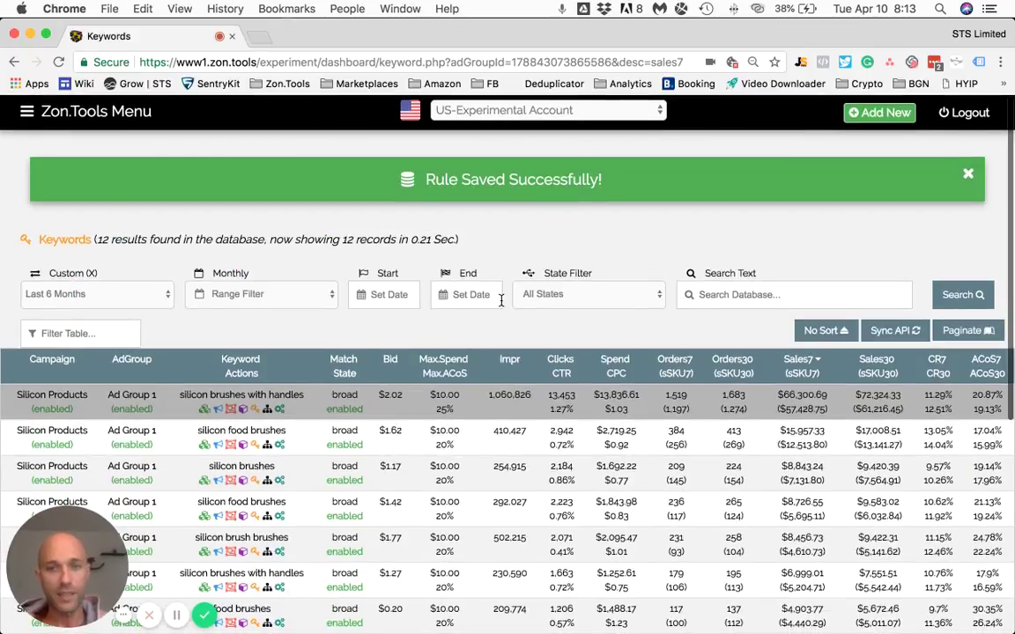
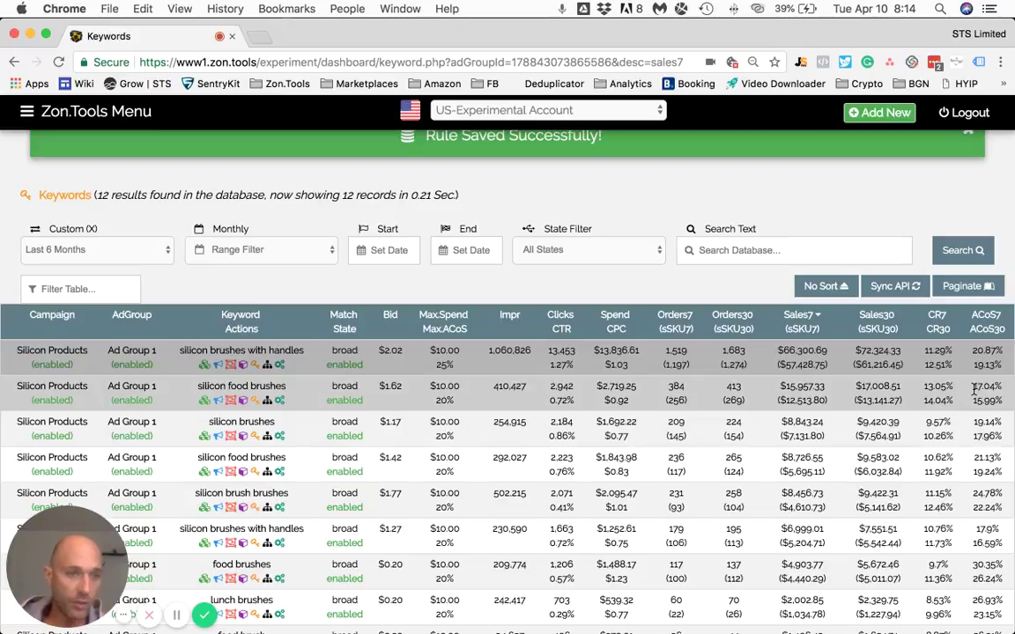
pyautogui.moveTo(973, 388); pyautogui.dragTo(995, 389)
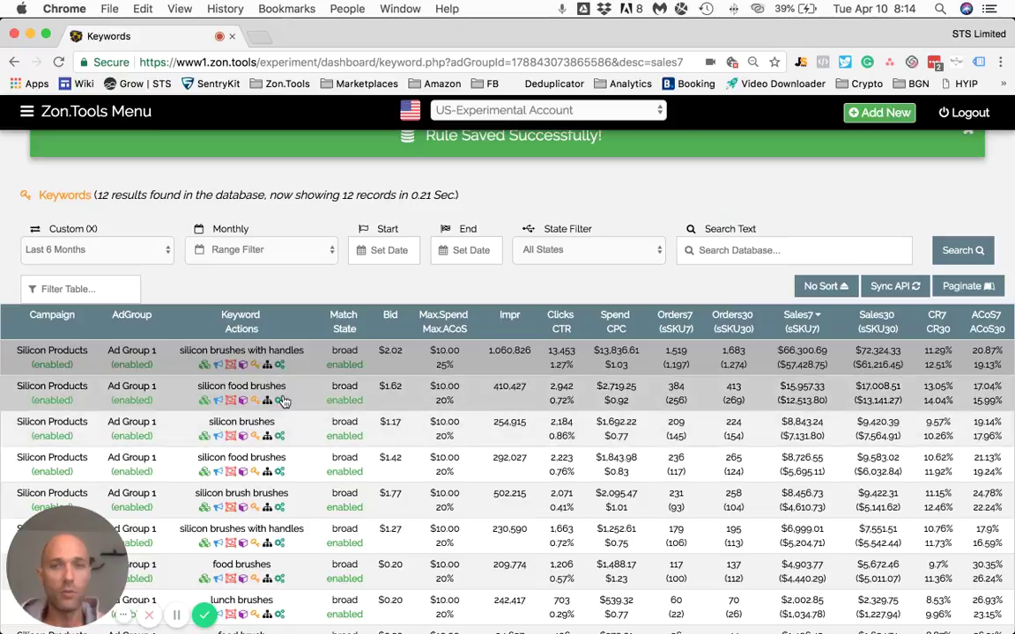
# - Set the bid increment of the second keyword, "silicon food brushes", to $10.41 and save its rules
pyautogui.click(442, 402)
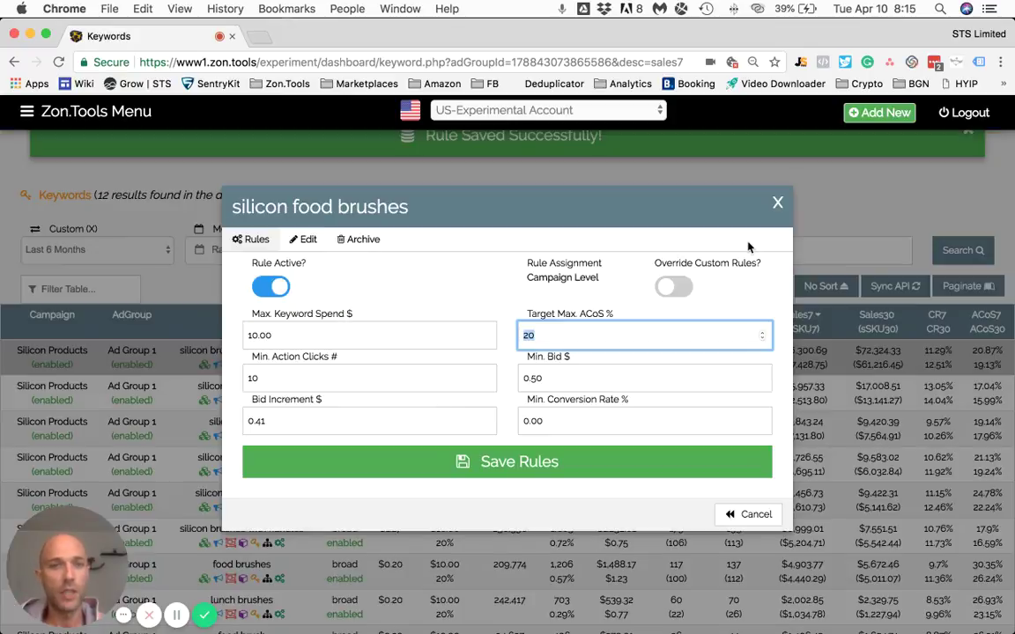
pyautogui.click(744, 182)
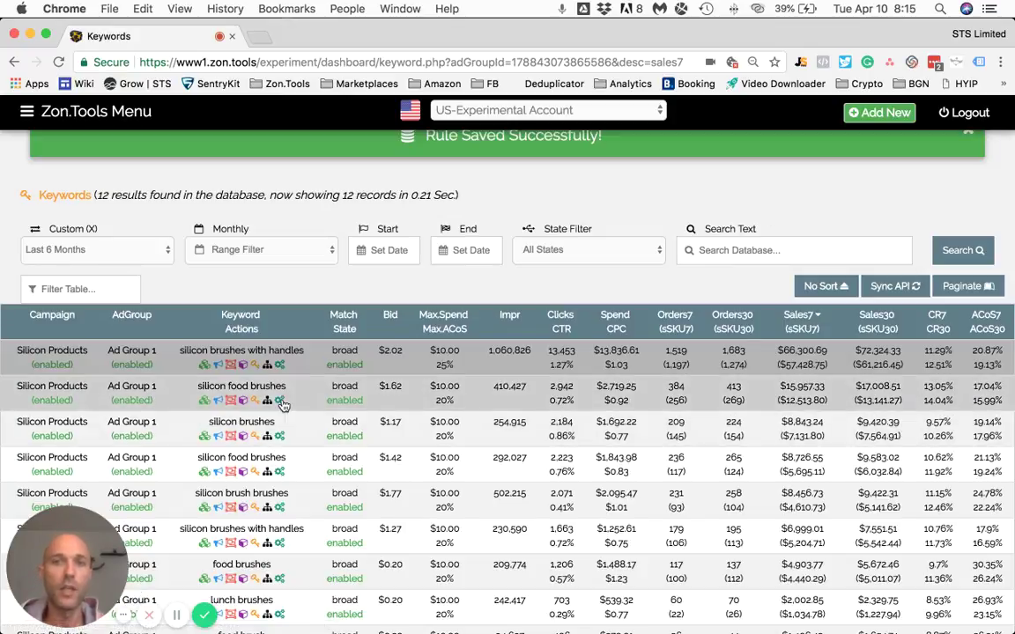
pyautogui.click(281, 401)
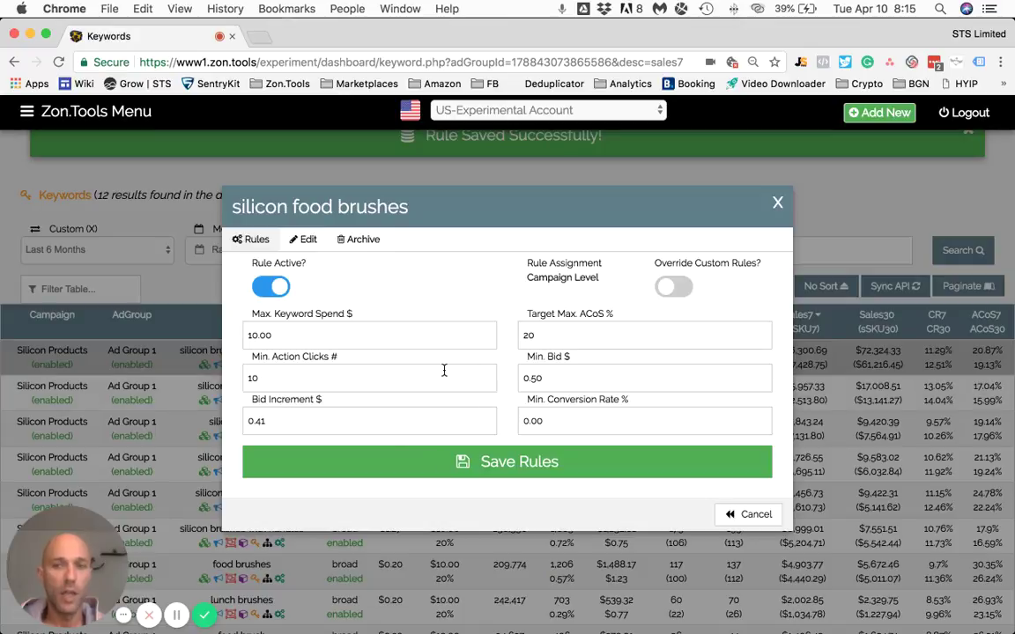
pyautogui.click(251, 421)
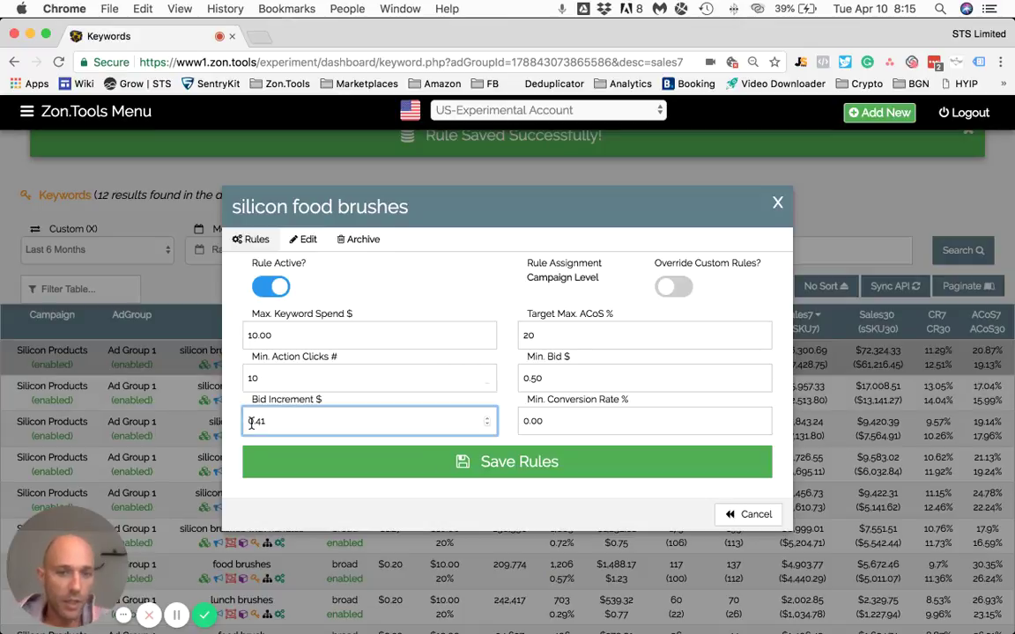
pyautogui.press('Delete')
pyautogui.press('Delete')
pyautogui.press('Delete')
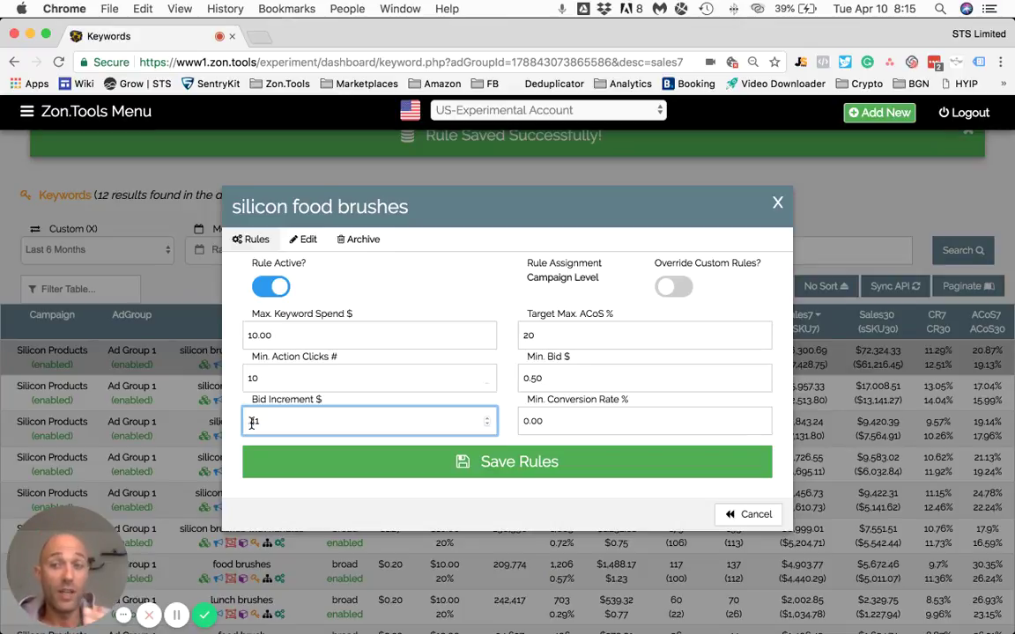
pyautogui.write('1.41')
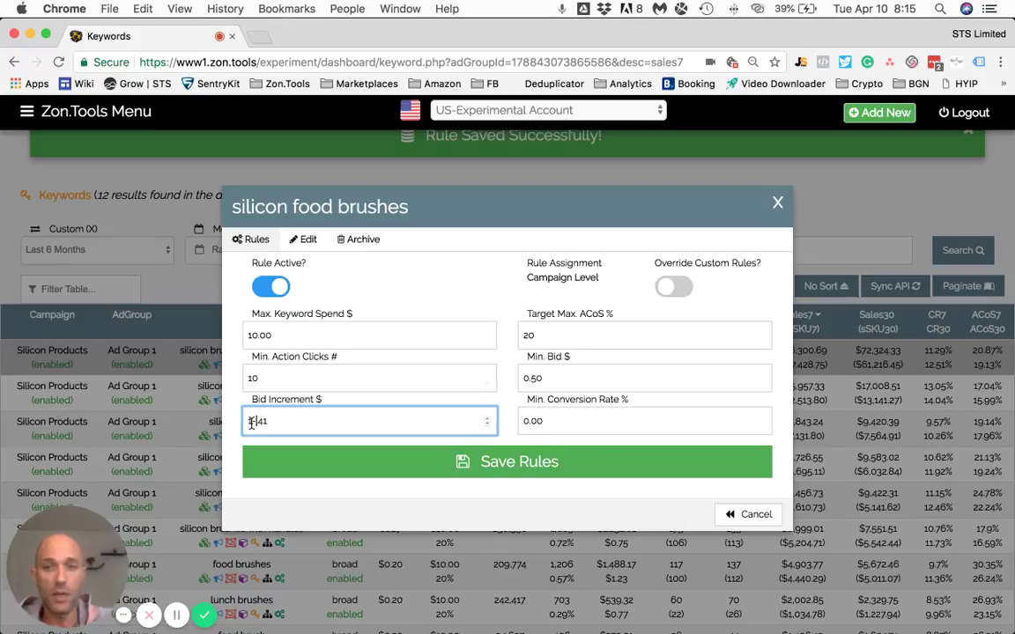
pyautogui.write('0')
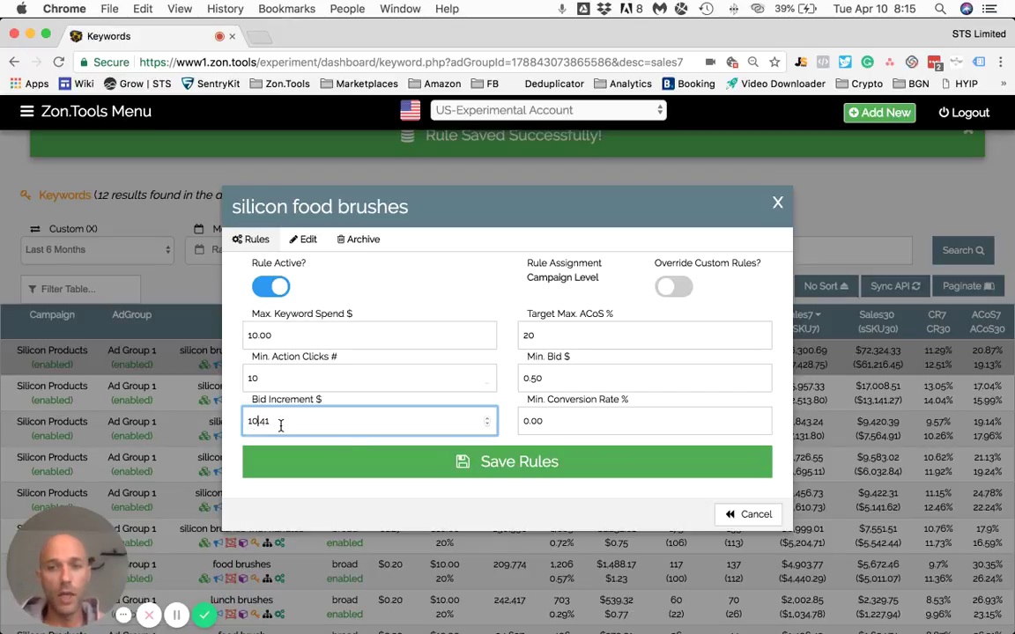
pyautogui.moveTo(262, 421)
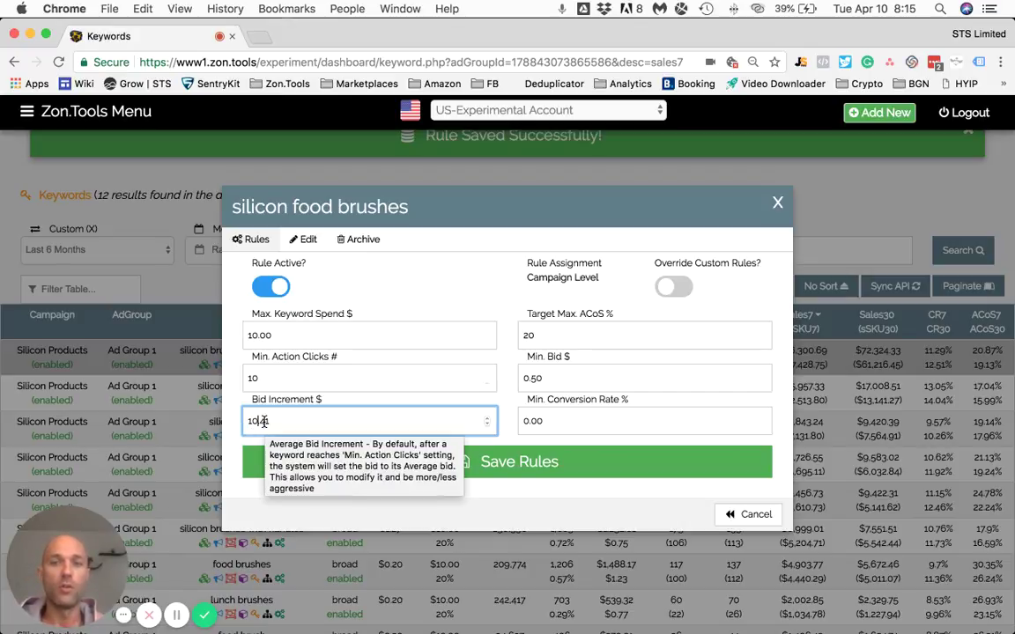
pyautogui.moveTo(506, 433)
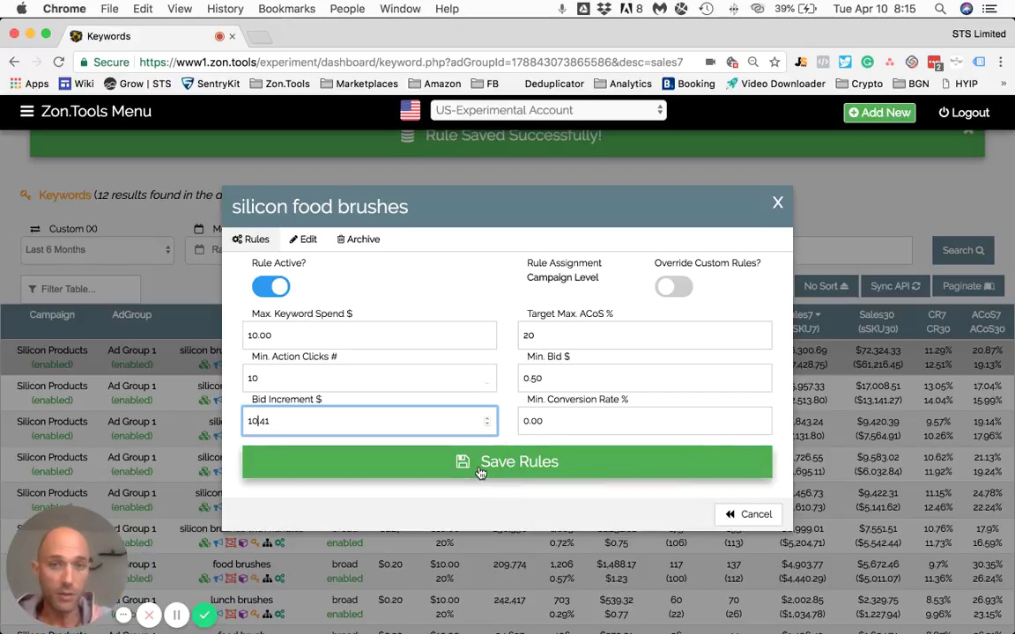
pyautogui.click(431, 461)
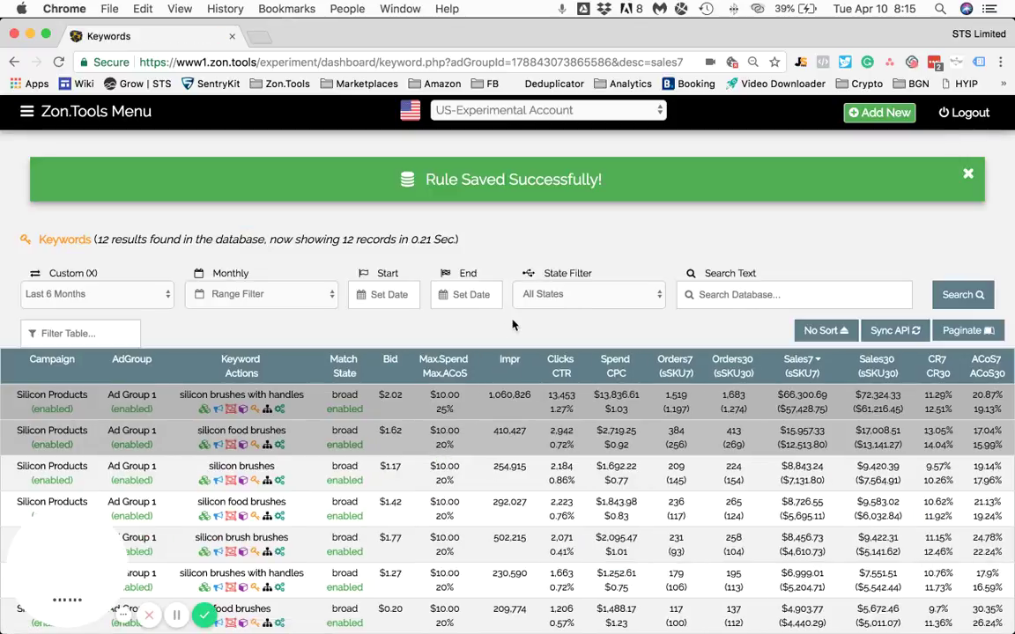
# - Review the top keyword's maximum ACoS, and check the Sales7 and ACoS7 of the keyword "food brushes"
pyautogui.scroll(-1, 493, 388)
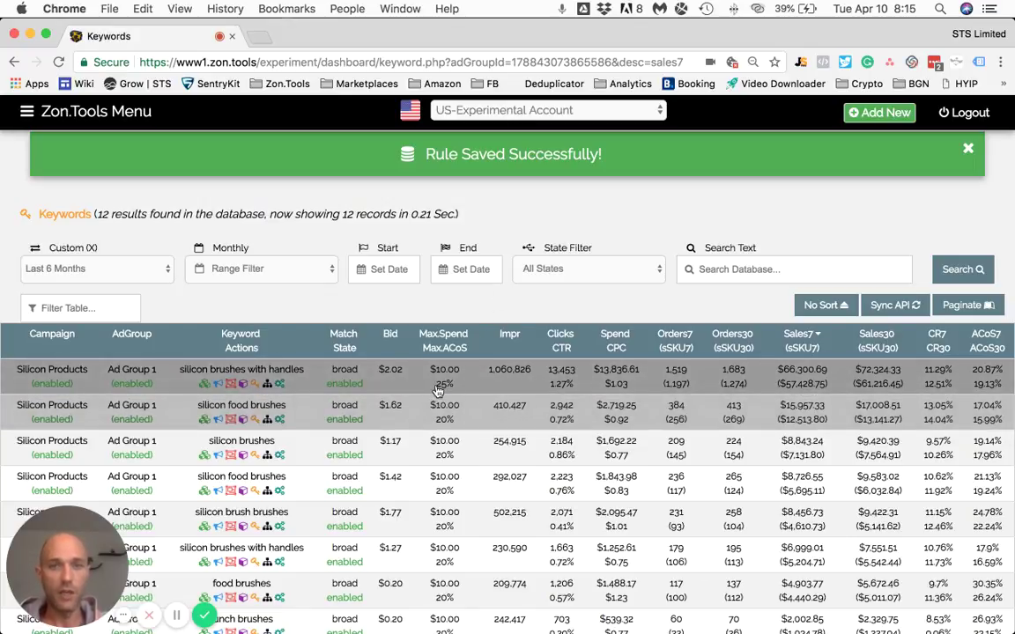
pyautogui.moveTo(437, 391); pyautogui.dragTo(449, 391)
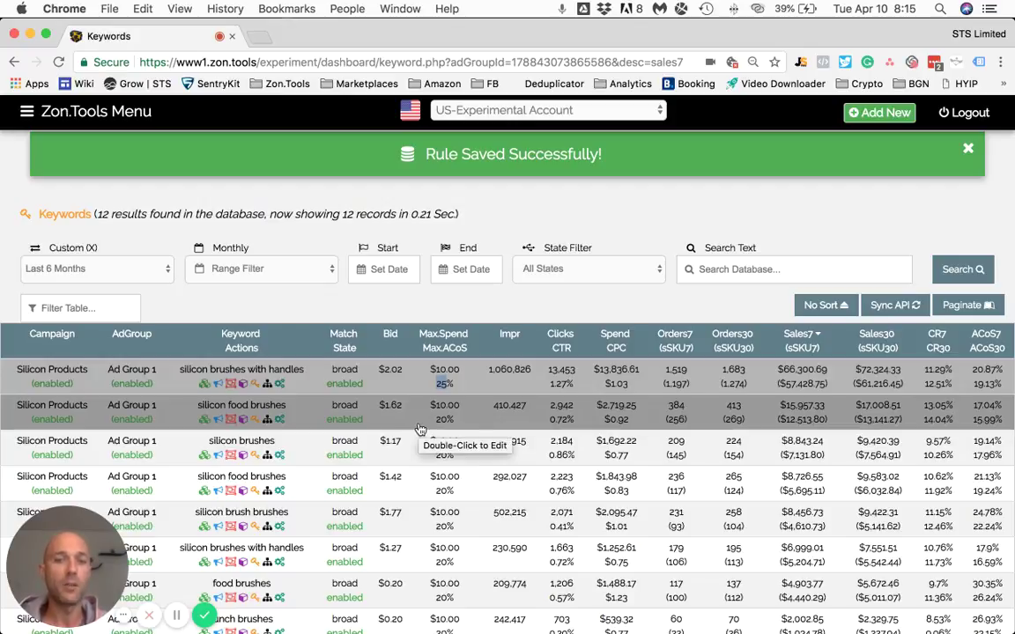
pyautogui.scroll(-1, 420, 428)
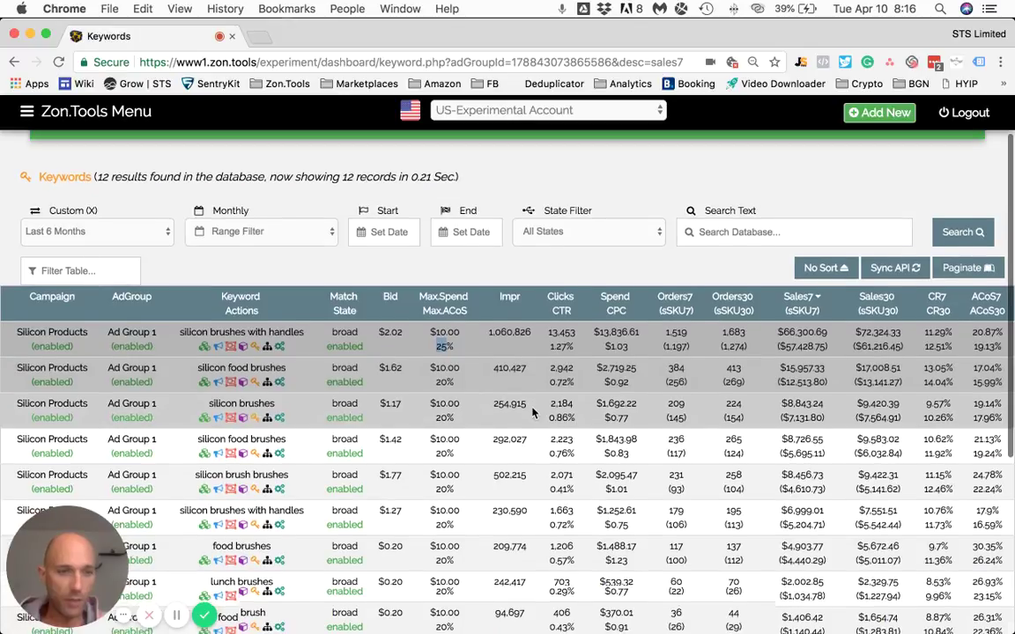
pyautogui.scroll(-2, 532, 411)
pyautogui.scroll(-1, 532, 411)
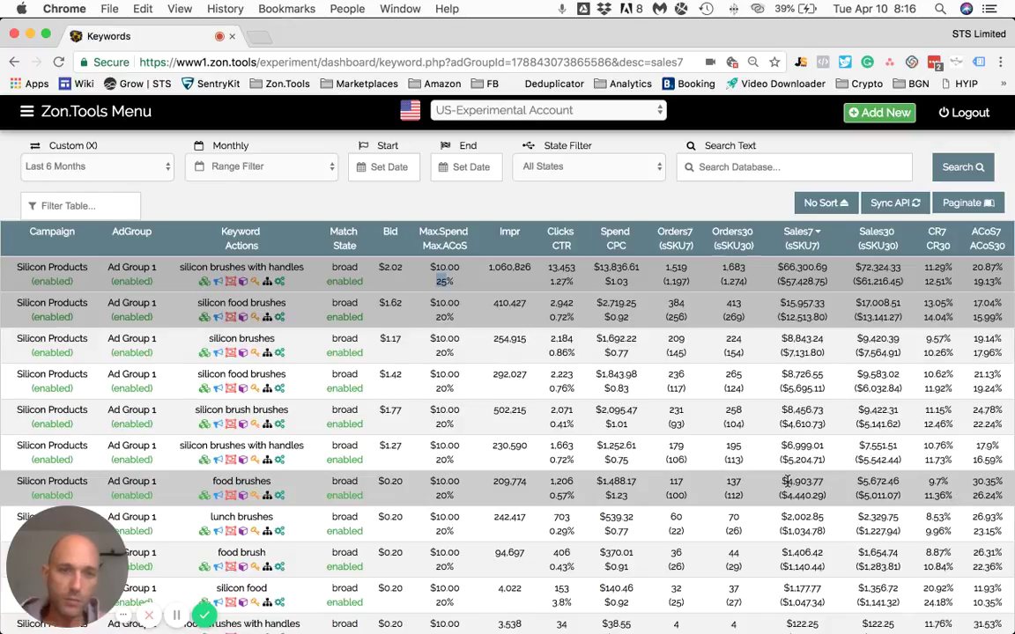
pyautogui.moveTo(781, 481); pyautogui.dragTo(822, 481)
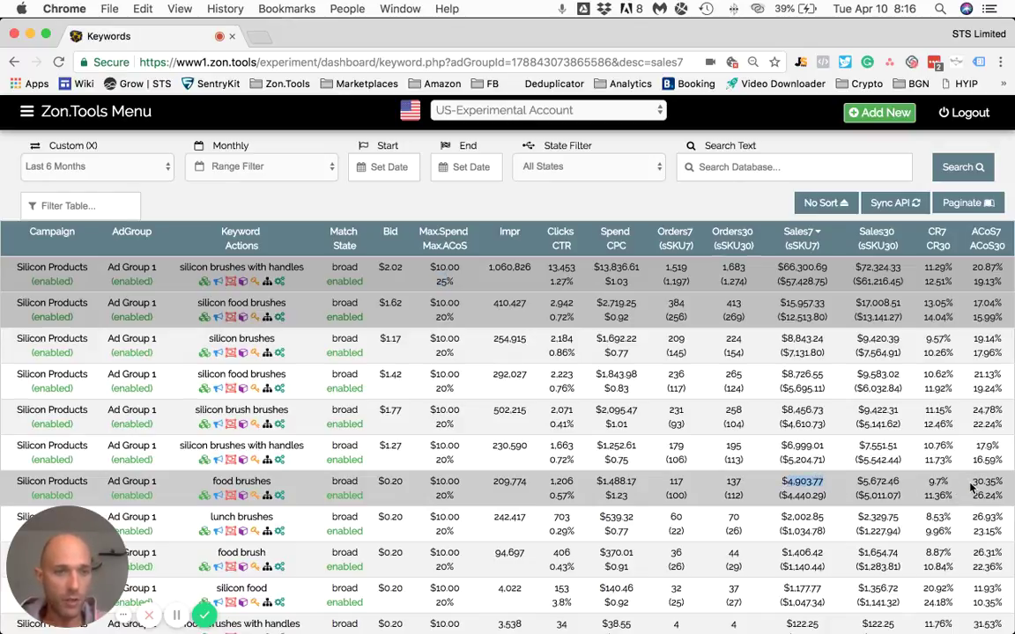
pyautogui.moveTo(972, 482); pyautogui.dragTo(995, 483)
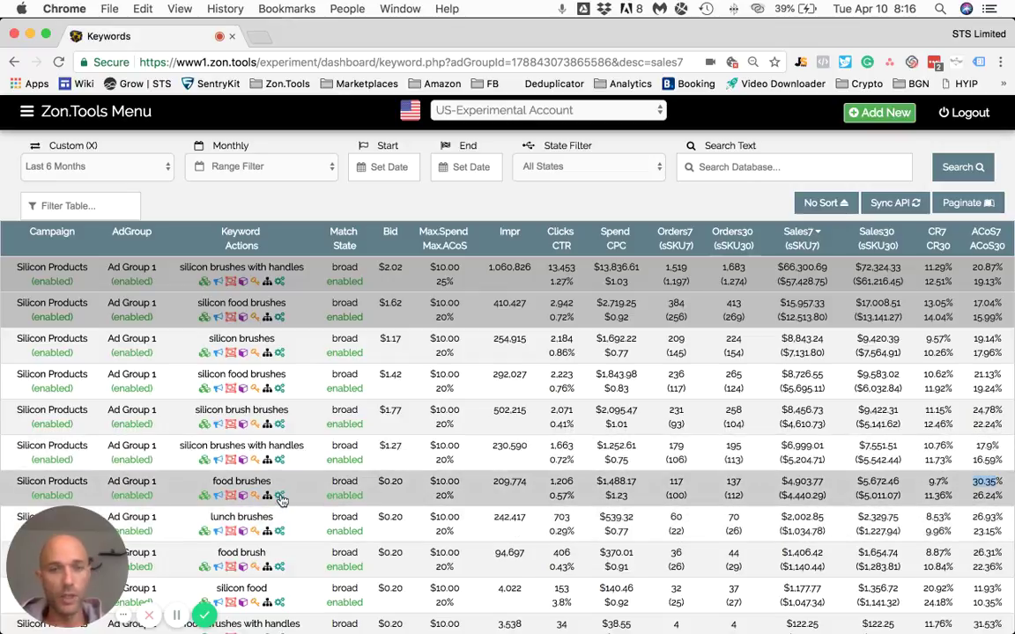
# - Set the target maximum ACoS of the keyword "food brushes" to 32% and save its rules
pyautogui.click(445, 498)
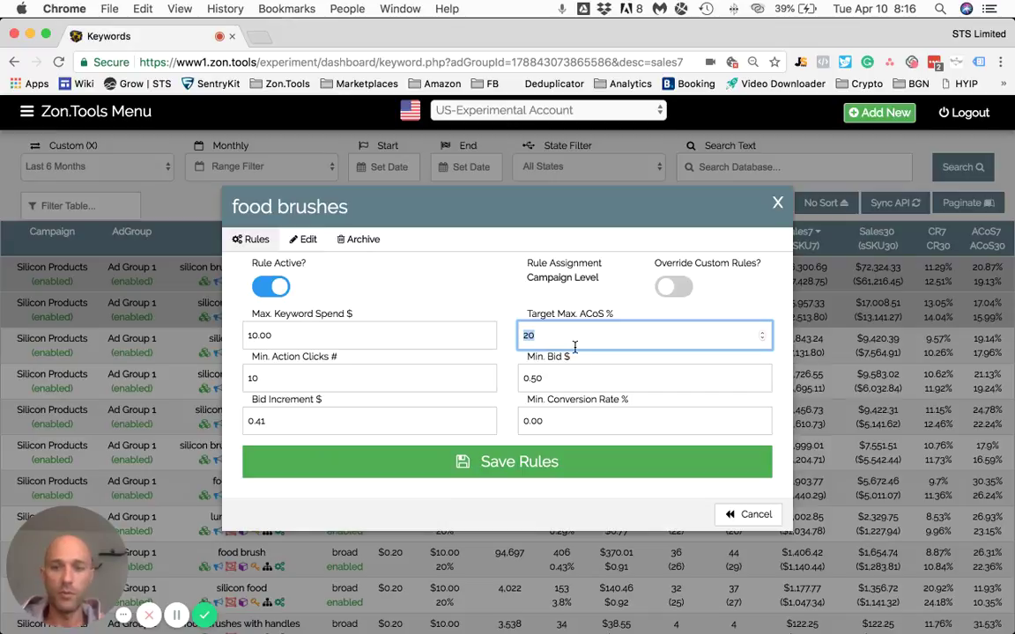
pyautogui.write('32')
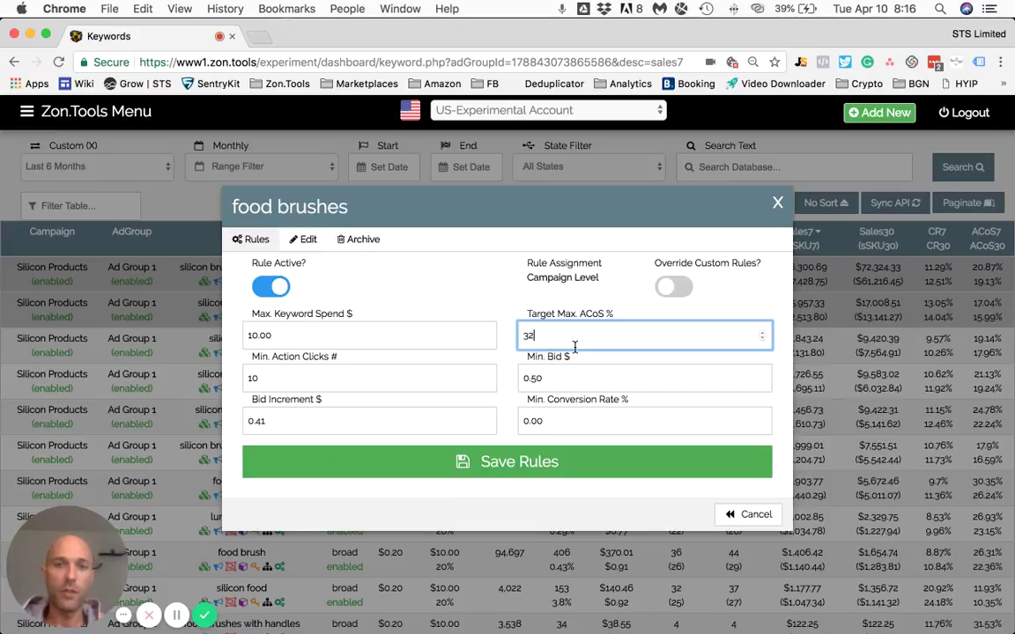
pyautogui.click(540, 471)
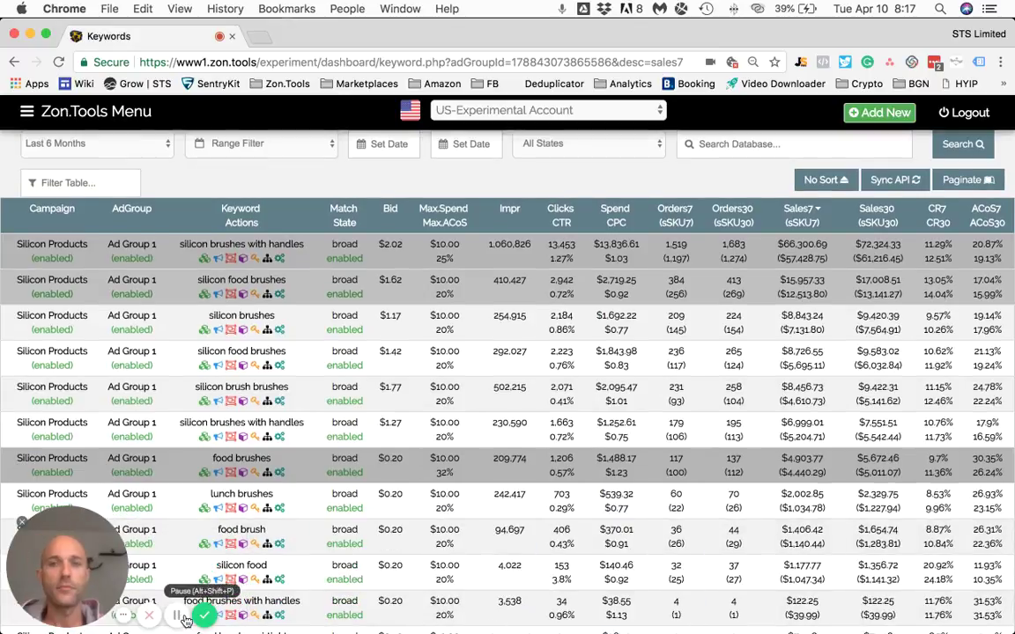
pyautogui.scroll(-2, 617, 388)
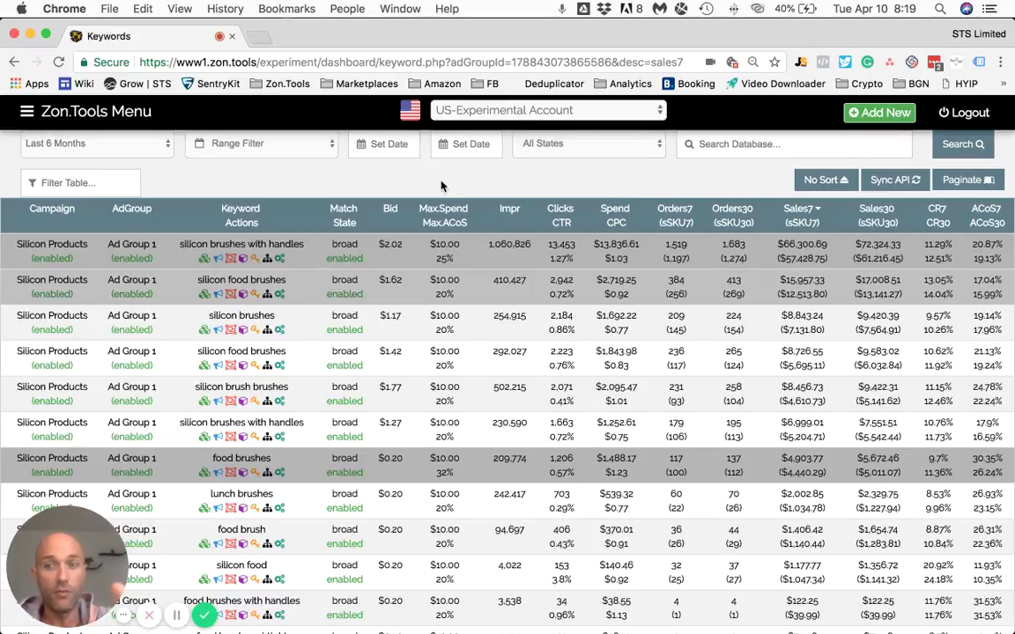
# - Return to the Silicon Products campaign, set its target maximum ACoS to 15% and save the campaign rules
pyautogui.click(78, 251)
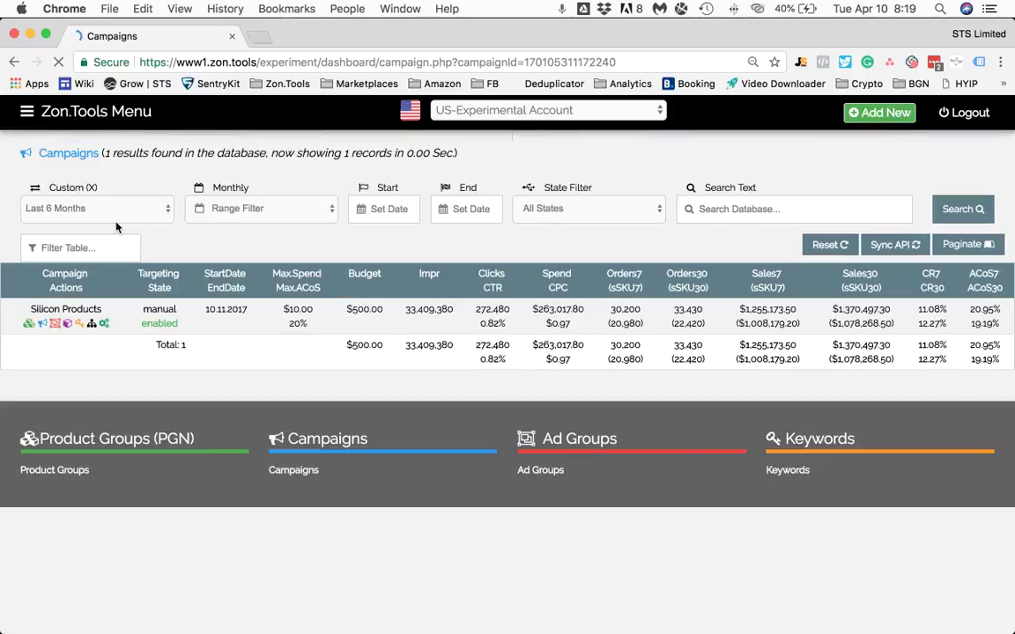
pyautogui.doubleClick(296, 324)
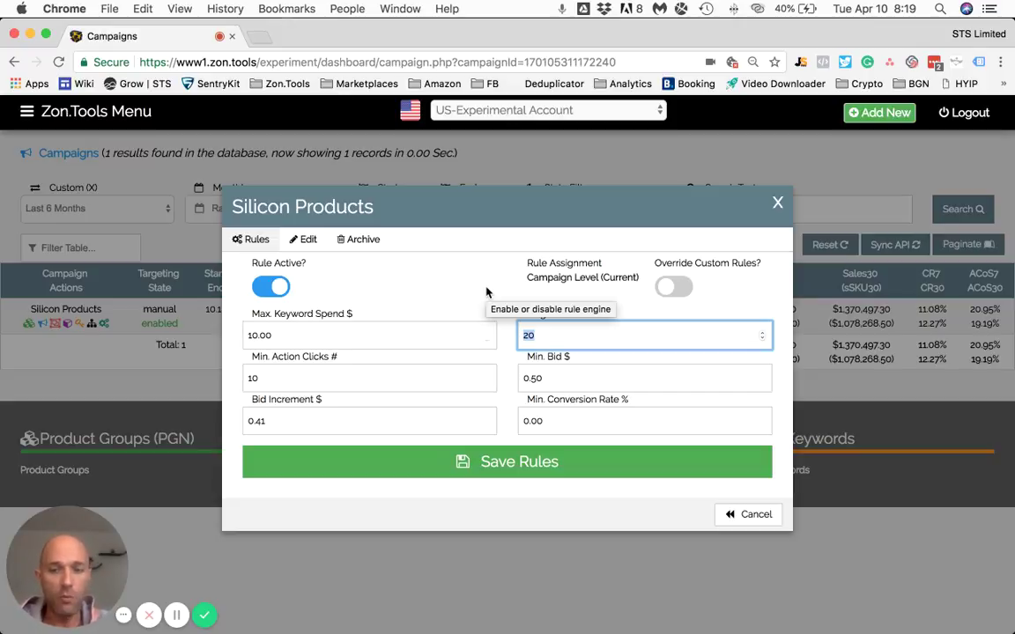
pyautogui.write('15')
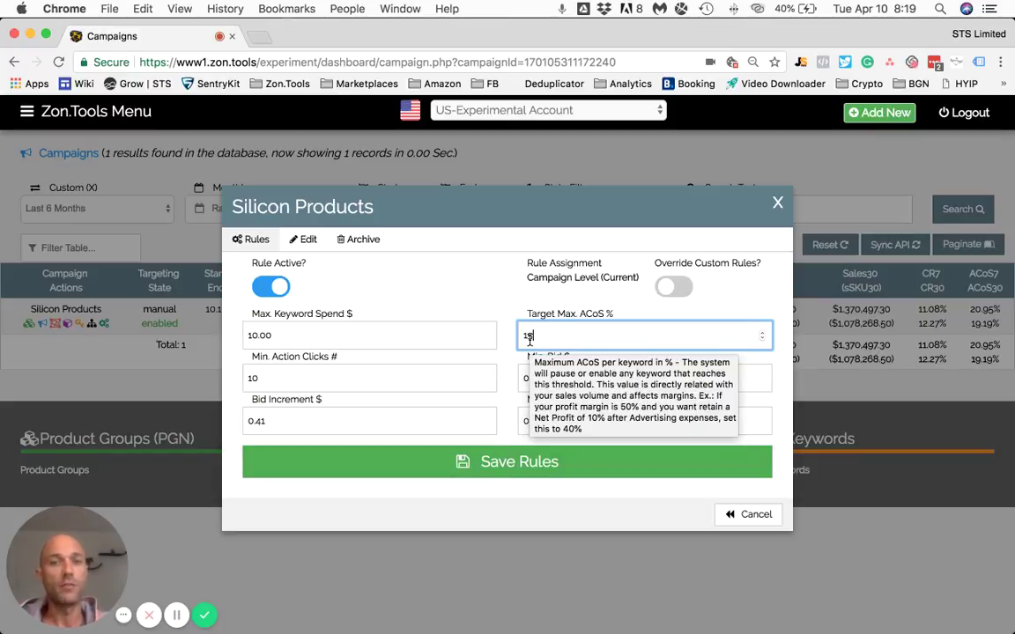
pyautogui.click(505, 465)
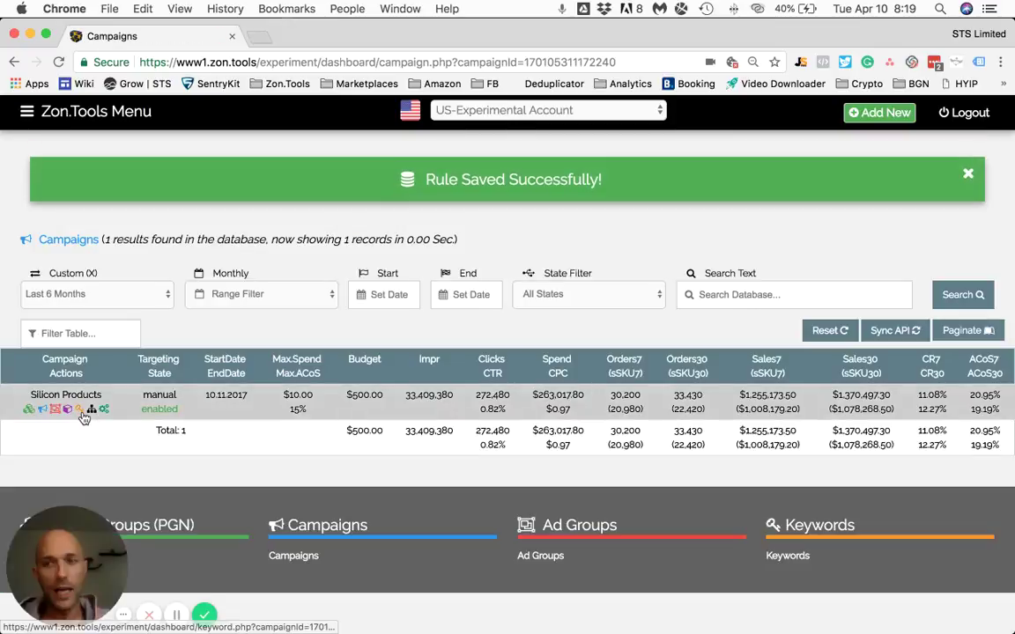
# - Show all keywords of the Silicon Products campaign and compare the maximum ACoS of customized and other keywords
pyautogui.click(81, 412)
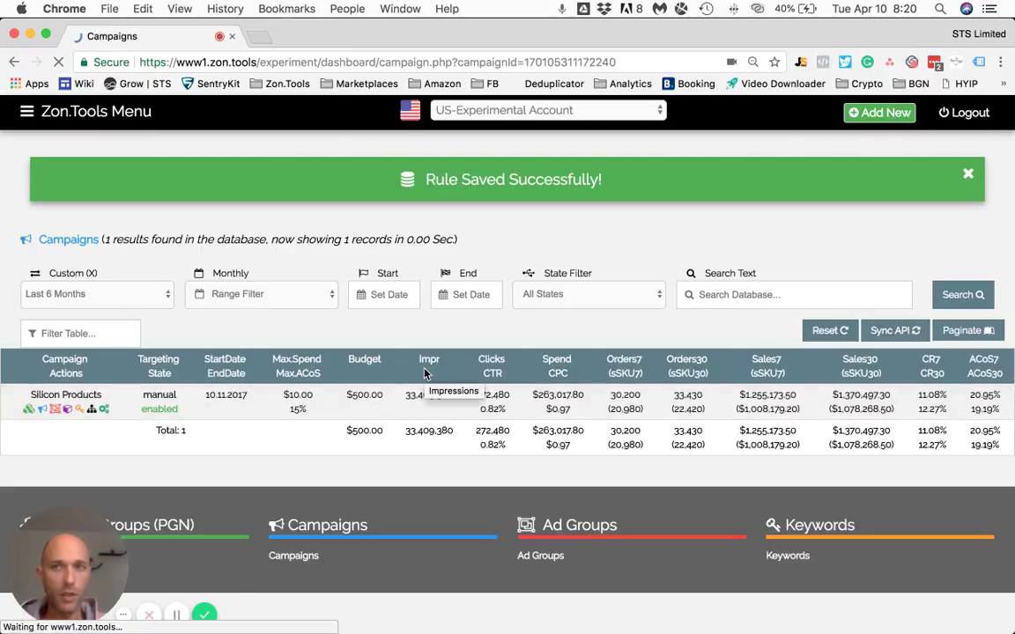
pyautogui.scroll(-1, 424, 374)
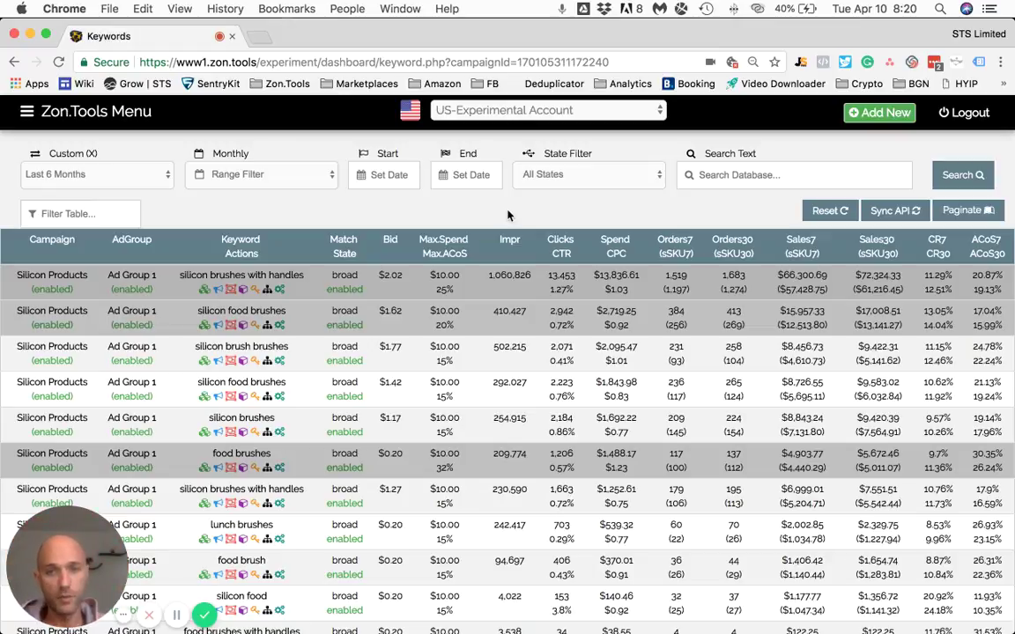
pyautogui.scroll(-3, 593, 449)
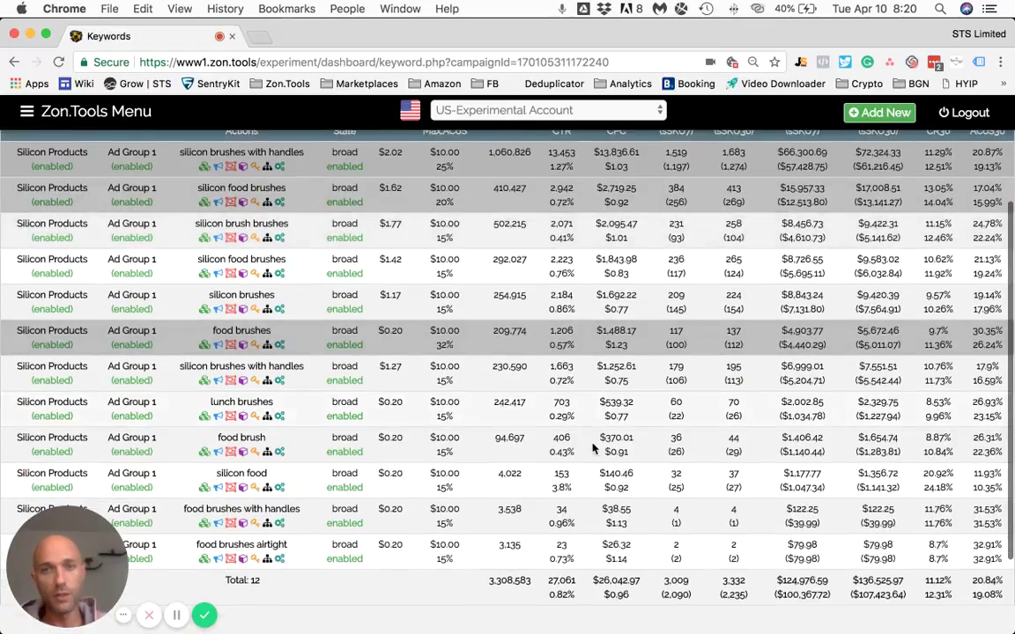
pyautogui.scroll(-1, 593, 449)
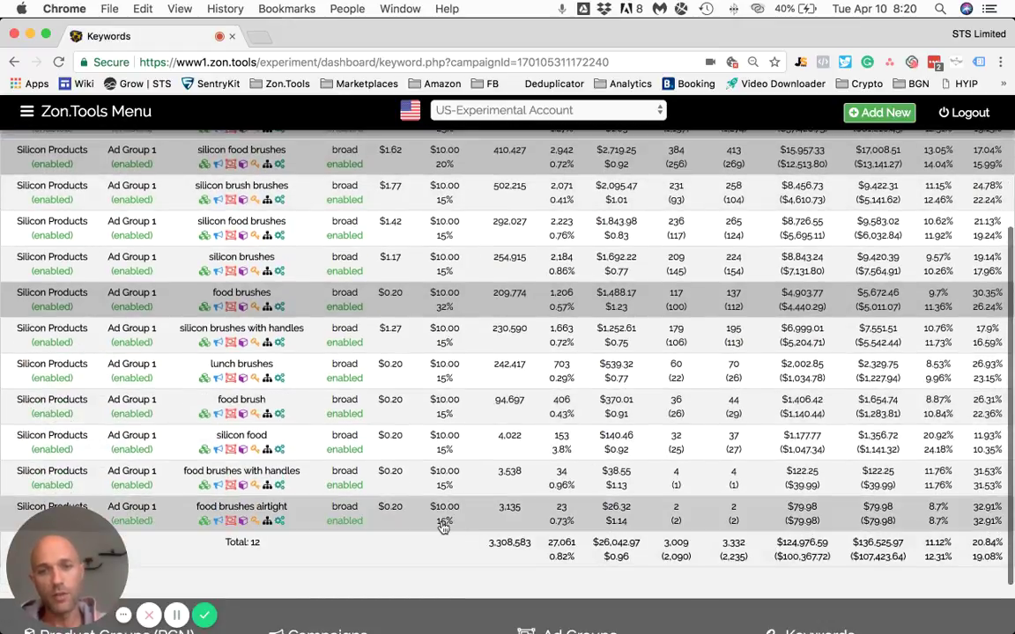
pyautogui.scroll(1, 443, 496)
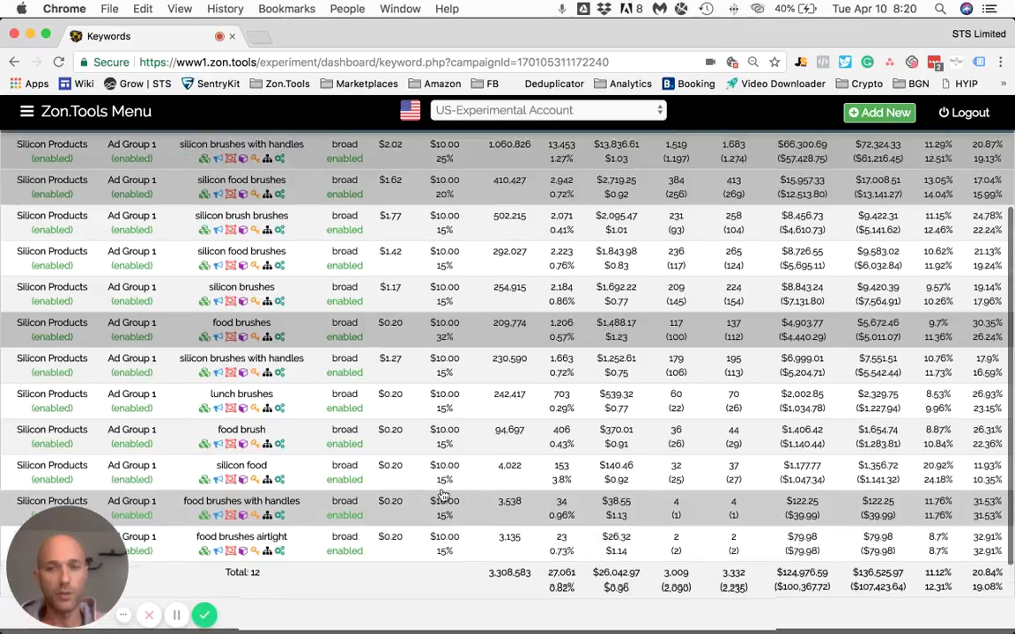
pyautogui.scroll(5, 444, 496)
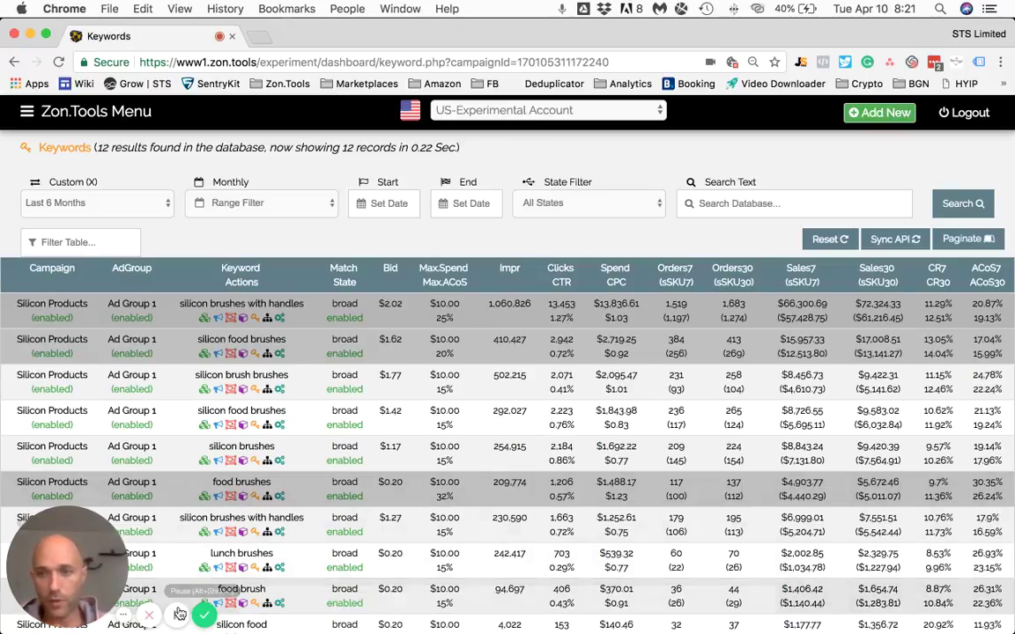
pyautogui.scroll(-2, 181, 608)
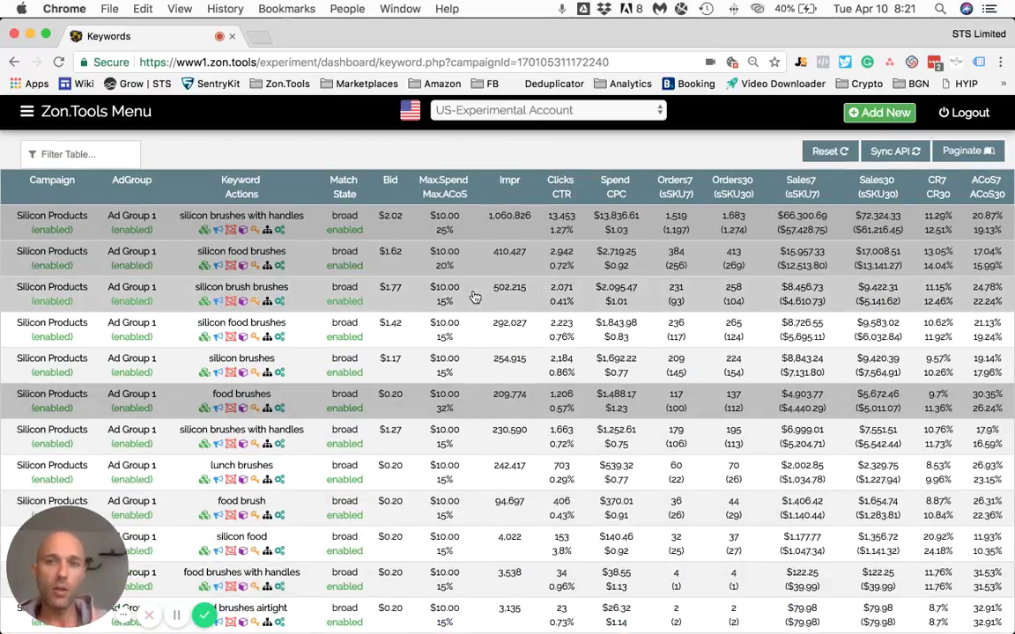
pyautogui.scroll(2, 285, 312)
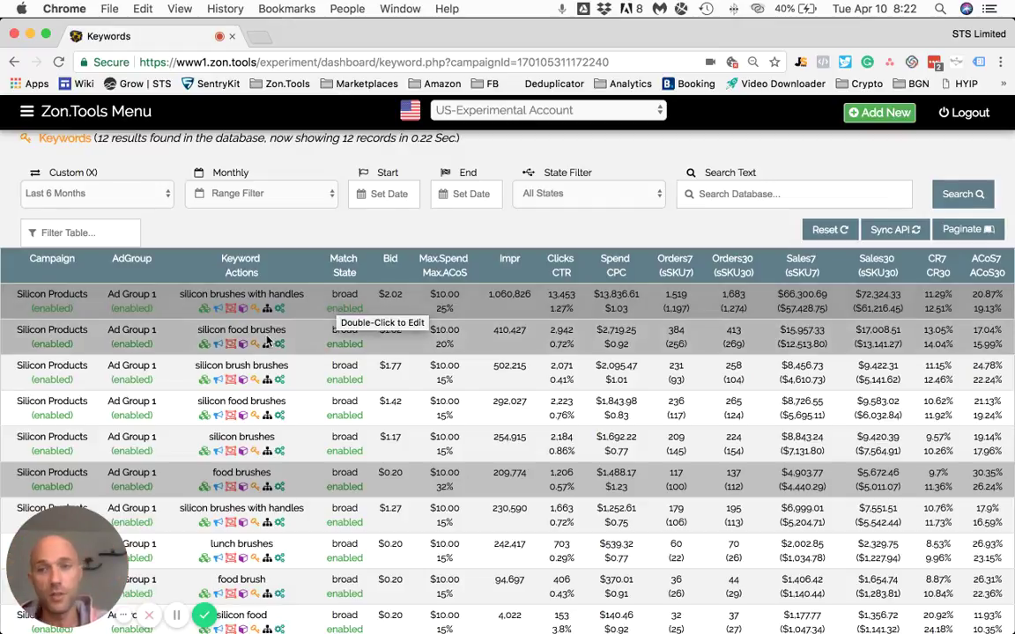
# - Open the rules of the keyword "silicon brushes with handles" and check its rule assignment level
pyautogui.click(280, 310)
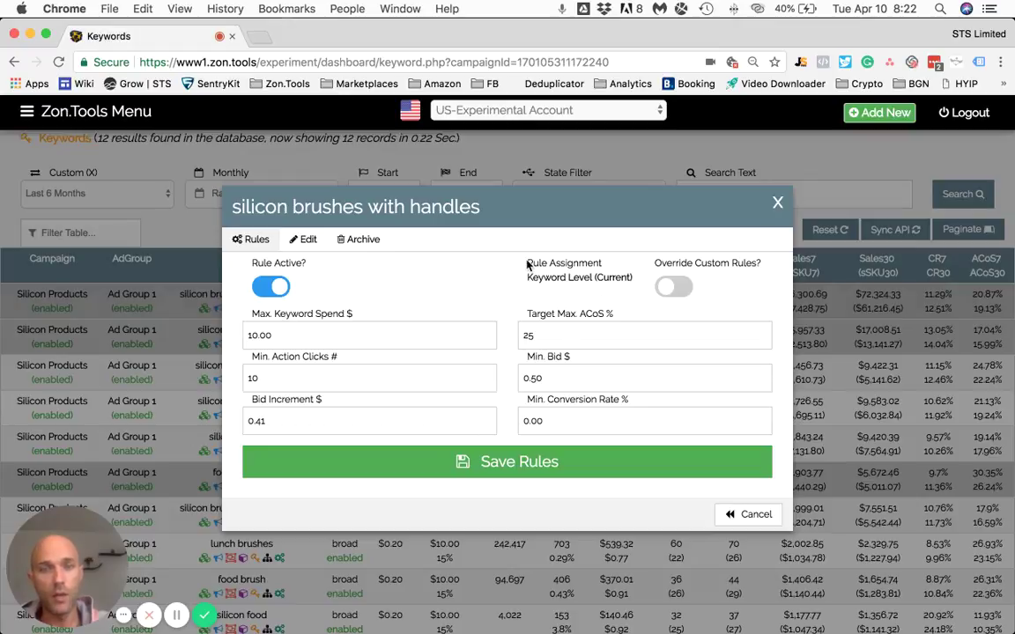
pyautogui.moveTo(527, 264); pyautogui.dragTo(630, 280)
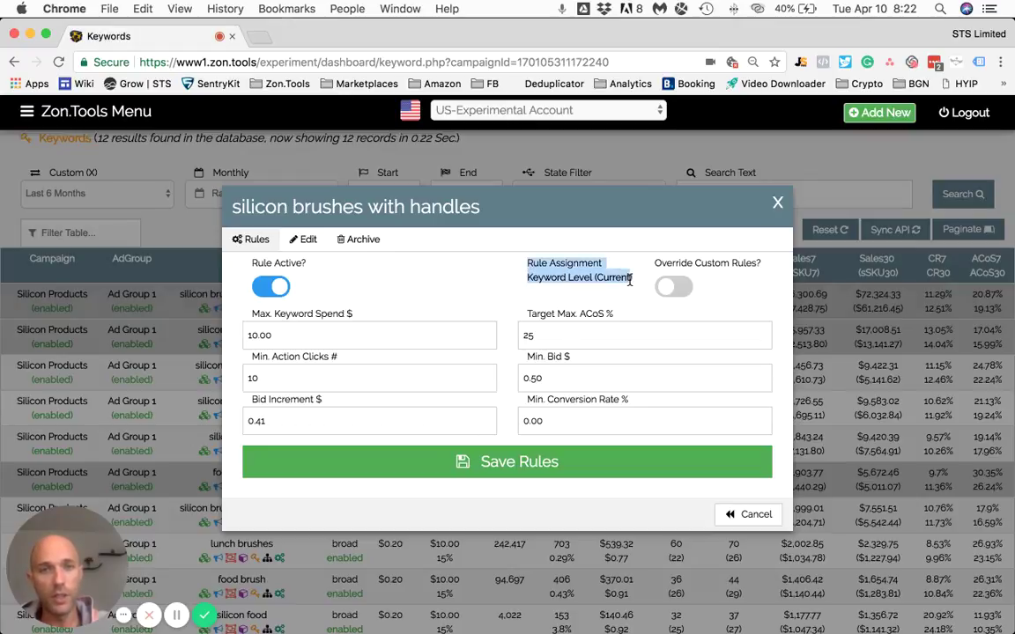
pyautogui.click(530, 290)
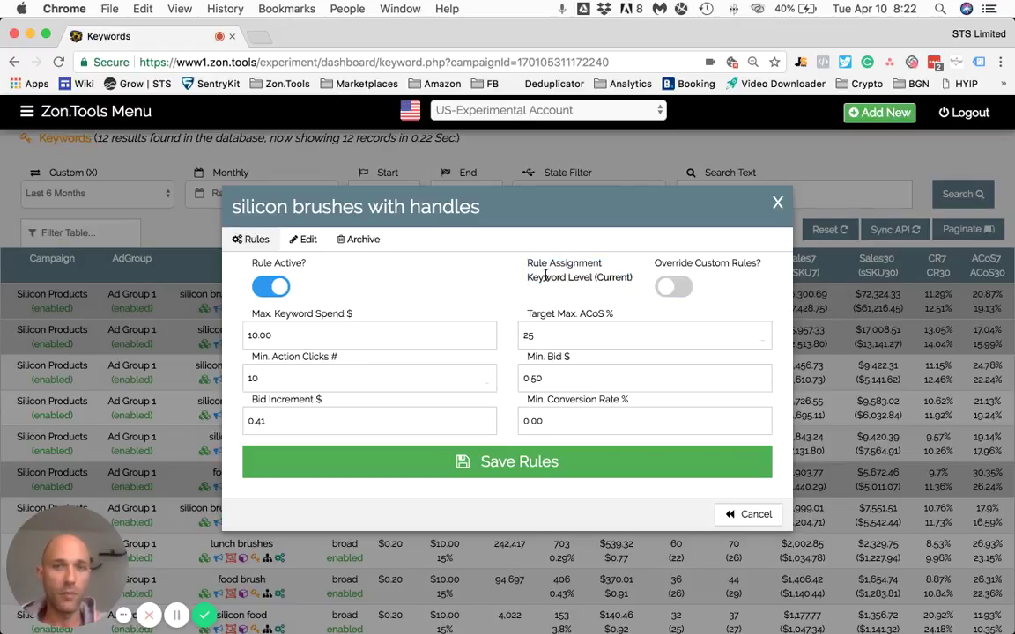
# - Compare the rule assignment level of the keyword "silicon brushes with handles" with that of "silicon brush brushes"
pyautogui.moveTo(527, 277); pyautogui.dragTo(589, 280)
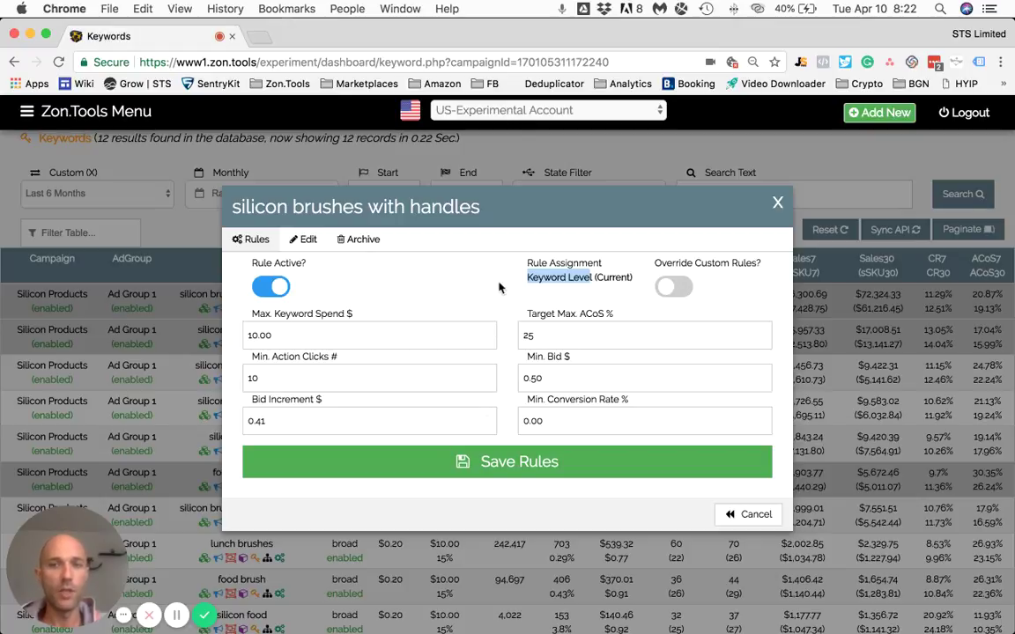
pyautogui.click(778, 204)
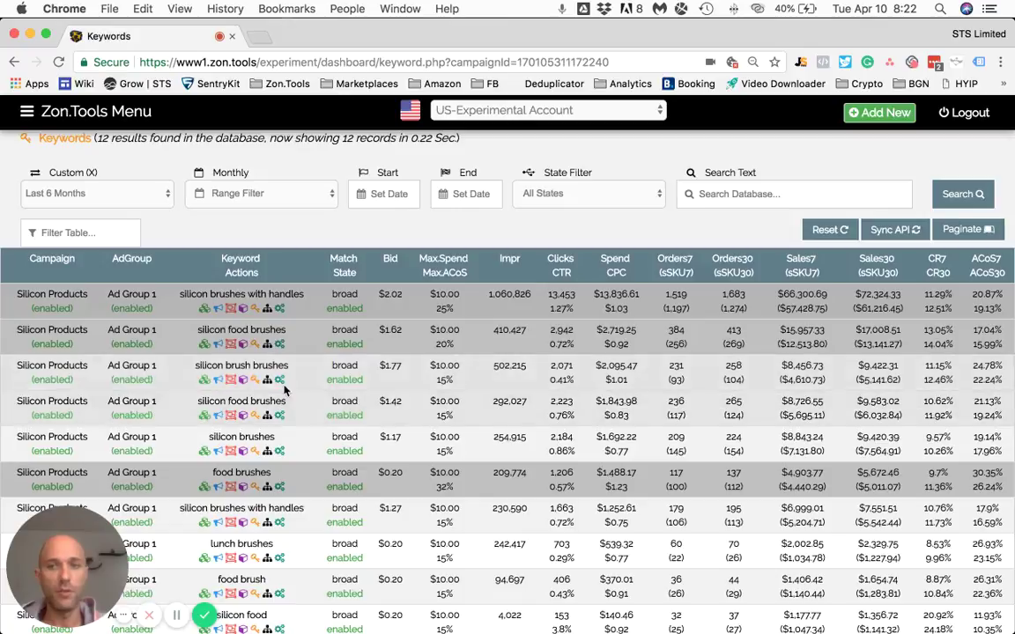
pyautogui.click(279, 381)
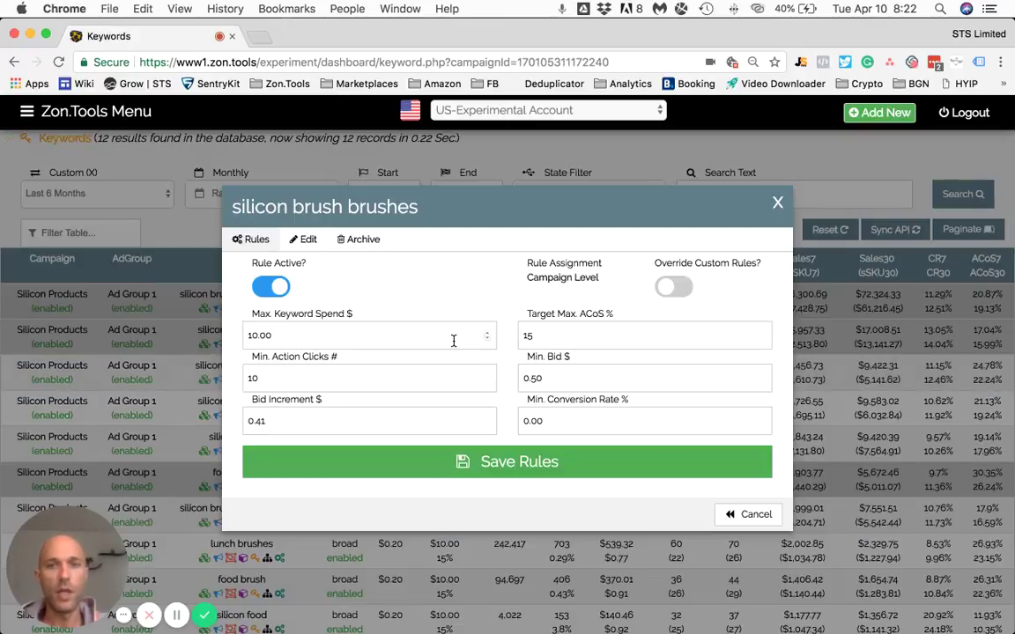
pyautogui.moveTo(527, 264); pyautogui.dragTo(599, 279)
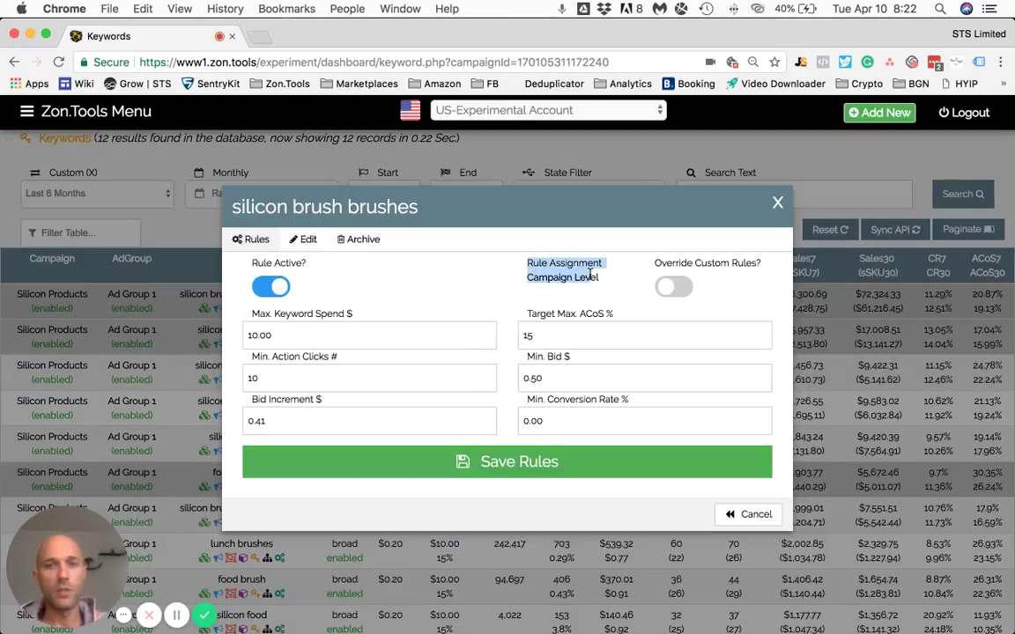
pyautogui.moveTo(599, 278)
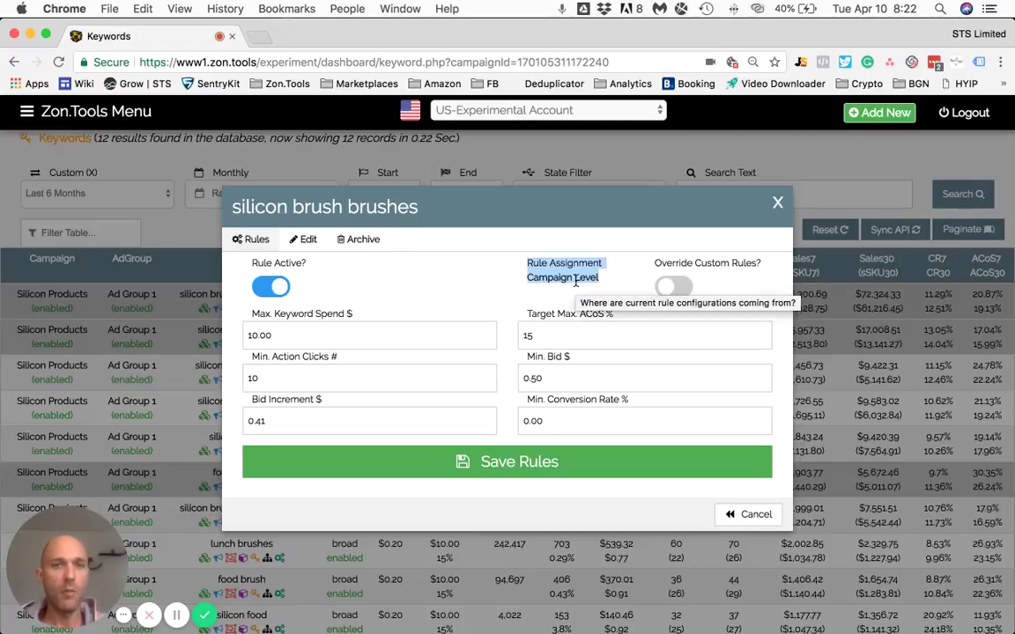
pyautogui.click(778, 203)
# - Reopen the rules of the top "silicon brushes with handles" keyword and recheck its rule assignment level
pyautogui.scroll(-1, 403, 417)
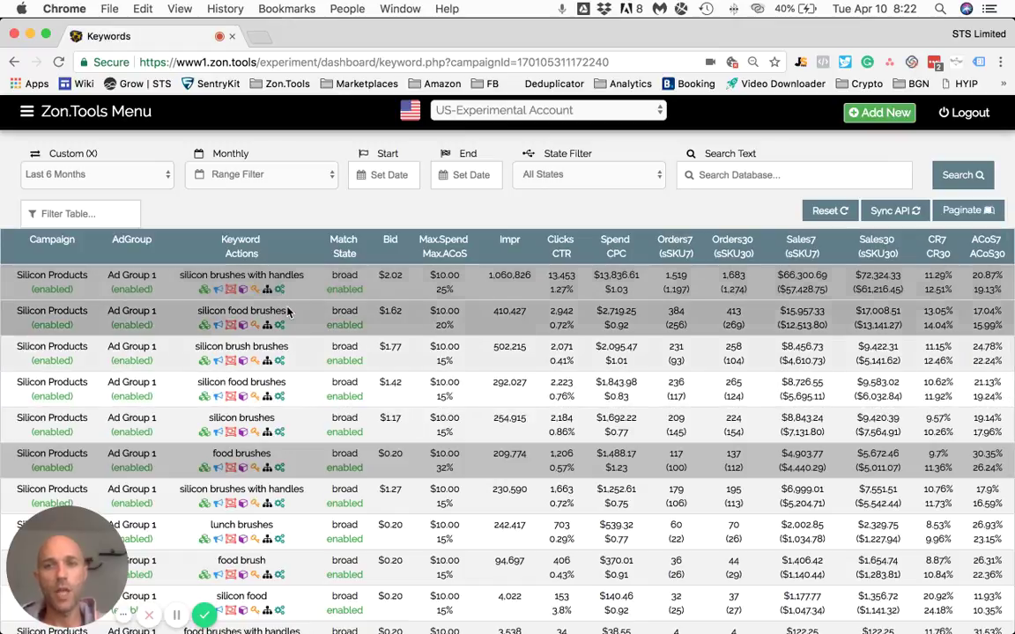
pyautogui.click(280, 292)
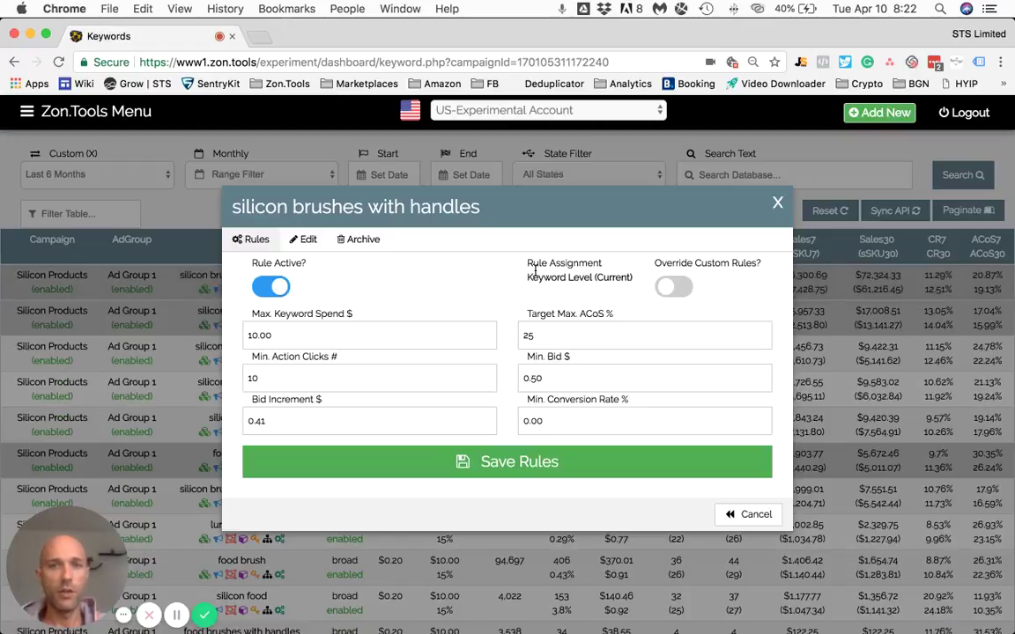
pyautogui.moveTo(525, 261); pyautogui.dragTo(623, 277)
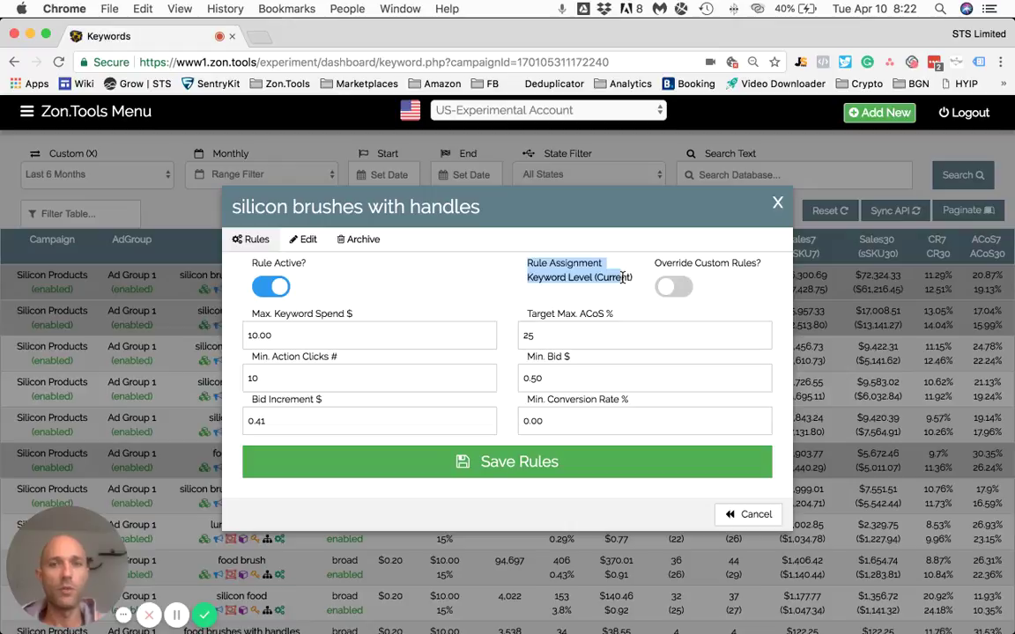
pyautogui.click(777, 206)
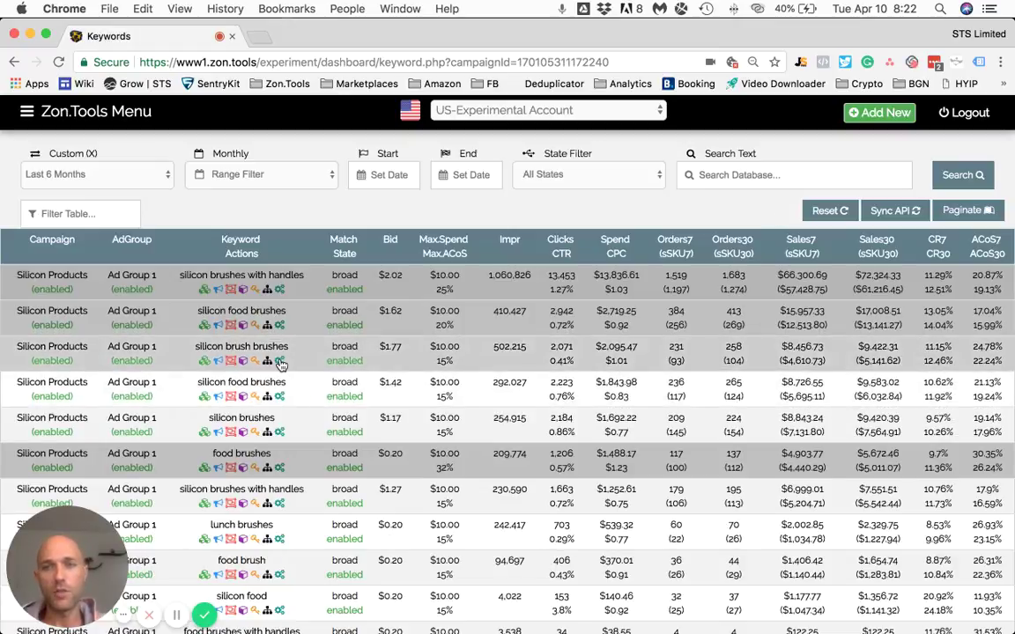
# - Reopen the rules of the keyword "silicon brush brushes" and examine which level its rule assignment comes from
pyautogui.click(280, 364)
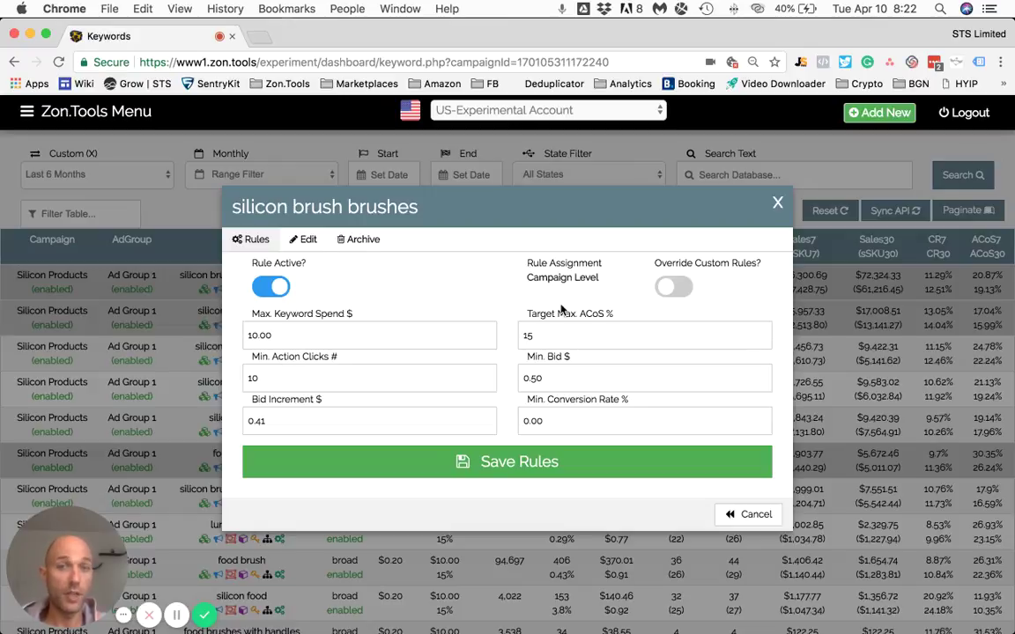
pyautogui.moveTo(528, 263); pyautogui.dragTo(604, 284)
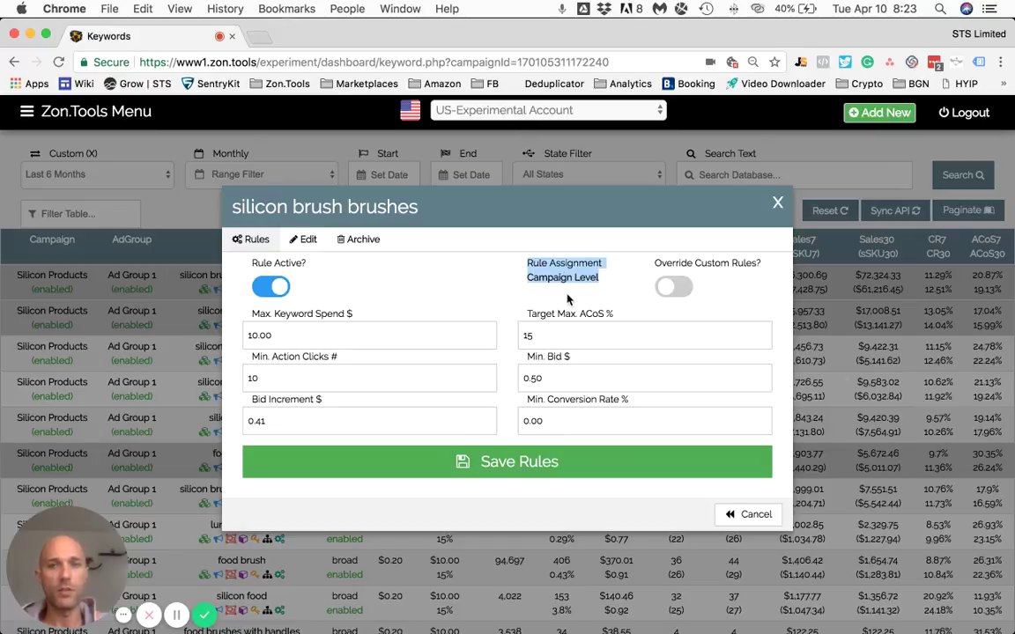
pyautogui.click(529, 281)
pyautogui.moveTo(528, 280); pyautogui.dragTo(601, 279)
pyautogui.click(528, 281)
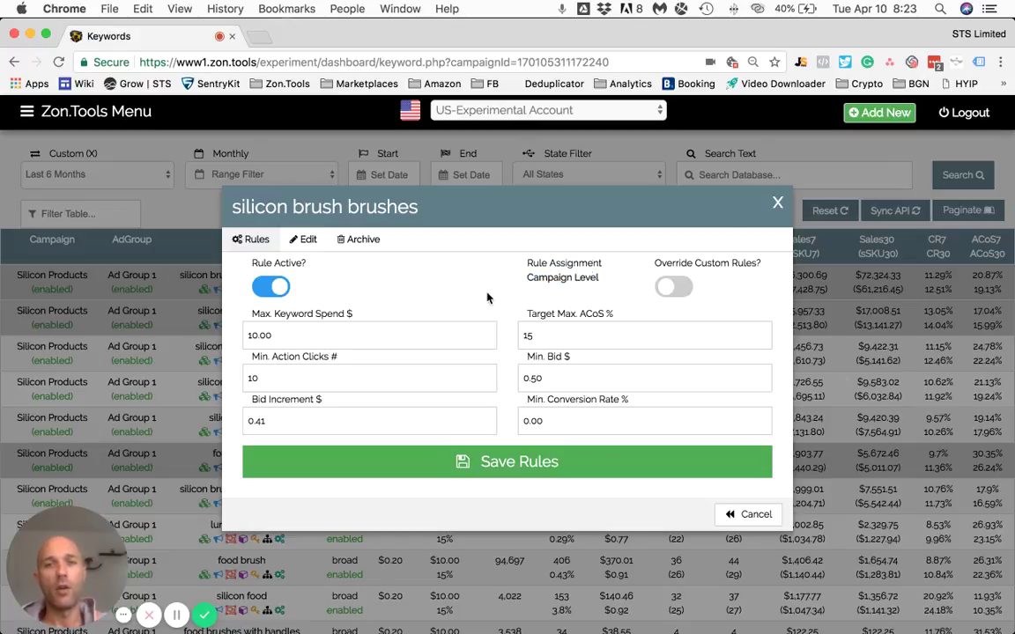
pyautogui.click(778, 207)
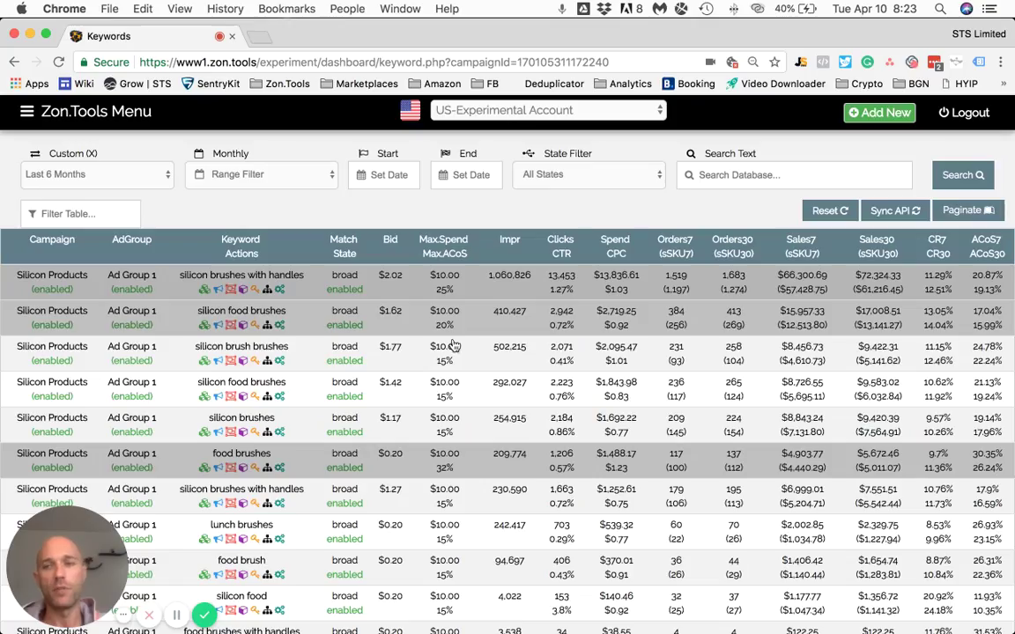
# - In the Silicon Products campaign rules, set the target maximum ACoS to 20% with custom rules overridden, and save
pyautogui.scroll(-2, 451, 325)
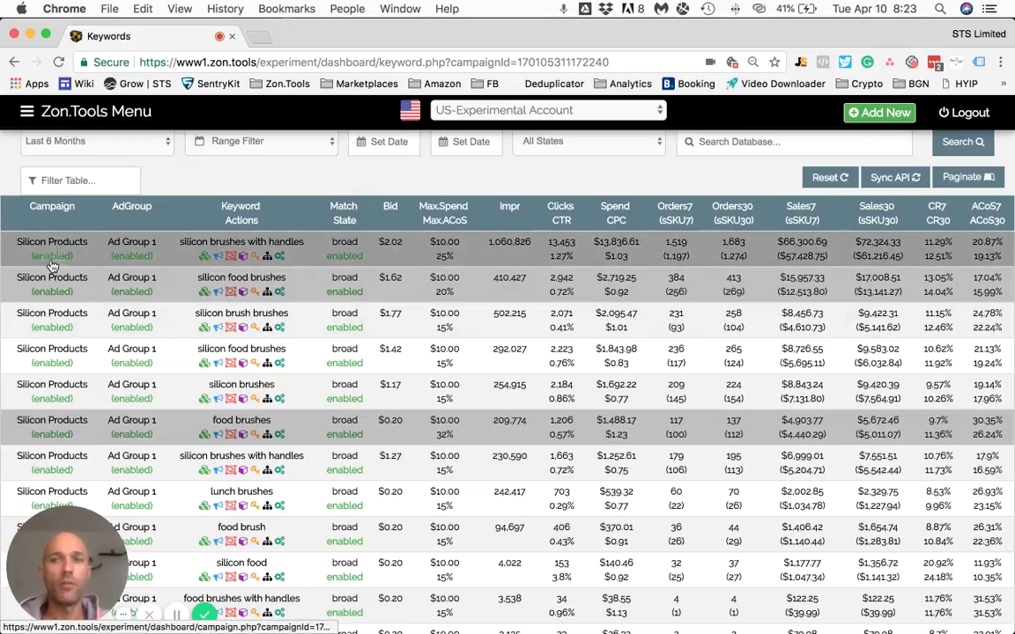
pyautogui.click(68, 243)
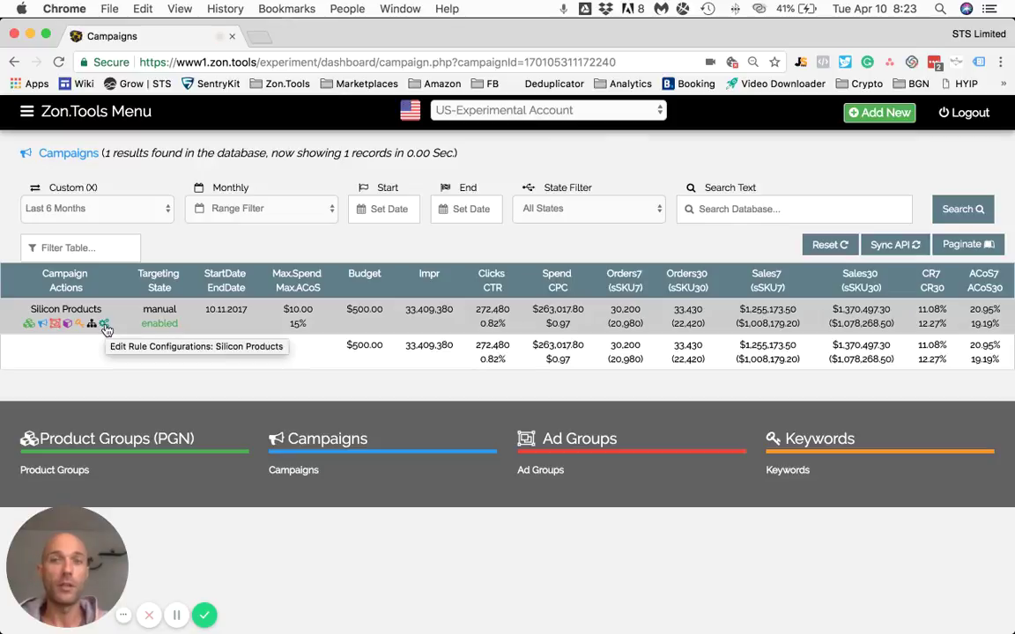
pyautogui.click(104, 325)
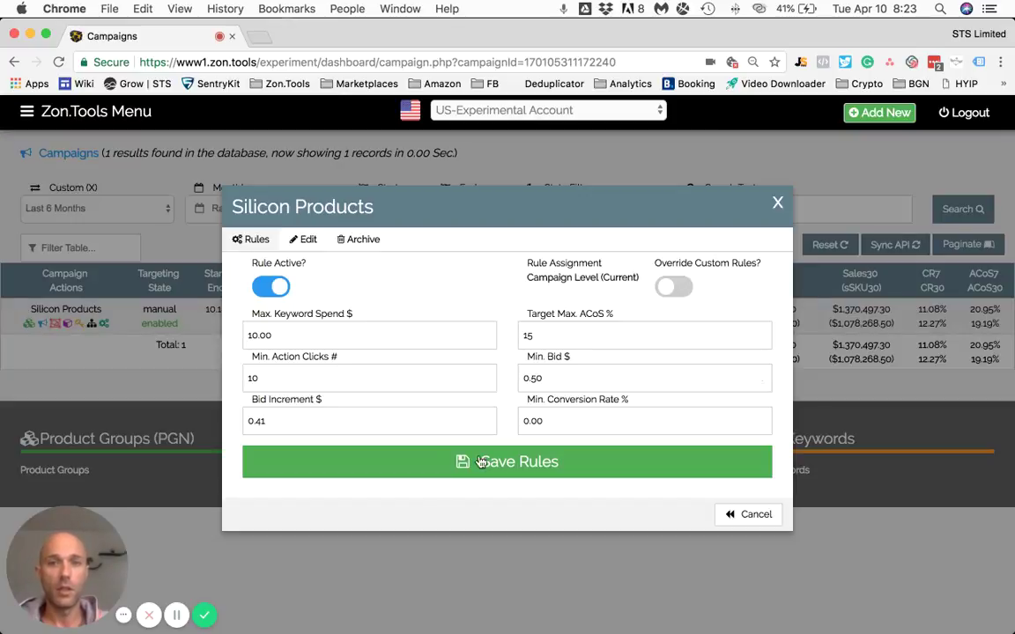
pyautogui.click(544, 335)
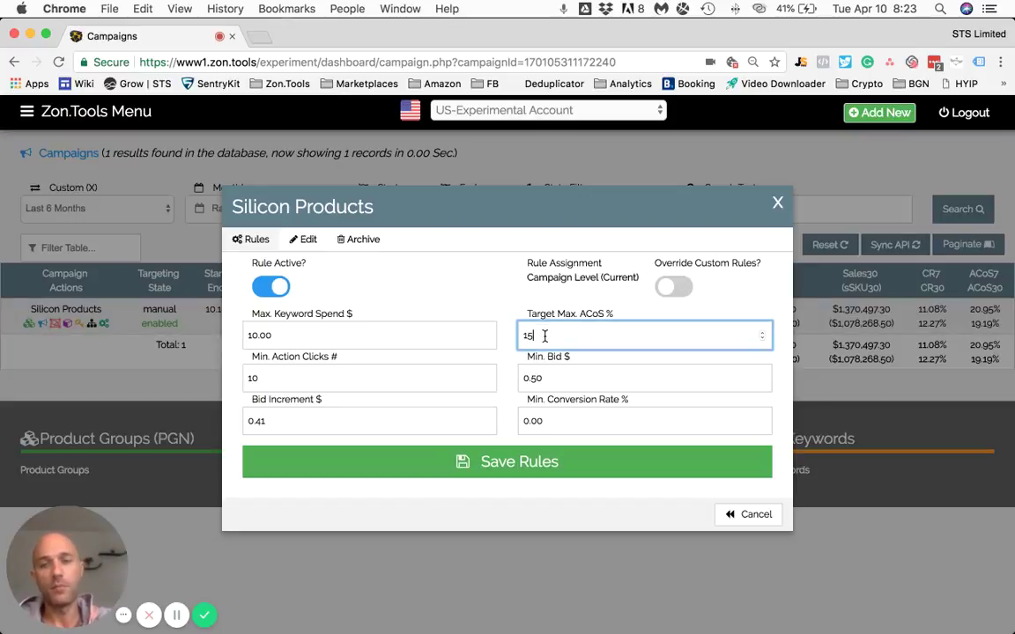
pyautogui.press('BackSpace')
pyautogui.write('20')
pyautogui.press('BackSpace')
pyautogui.press('BackSpace')
pyautogui.press('BackSpace')
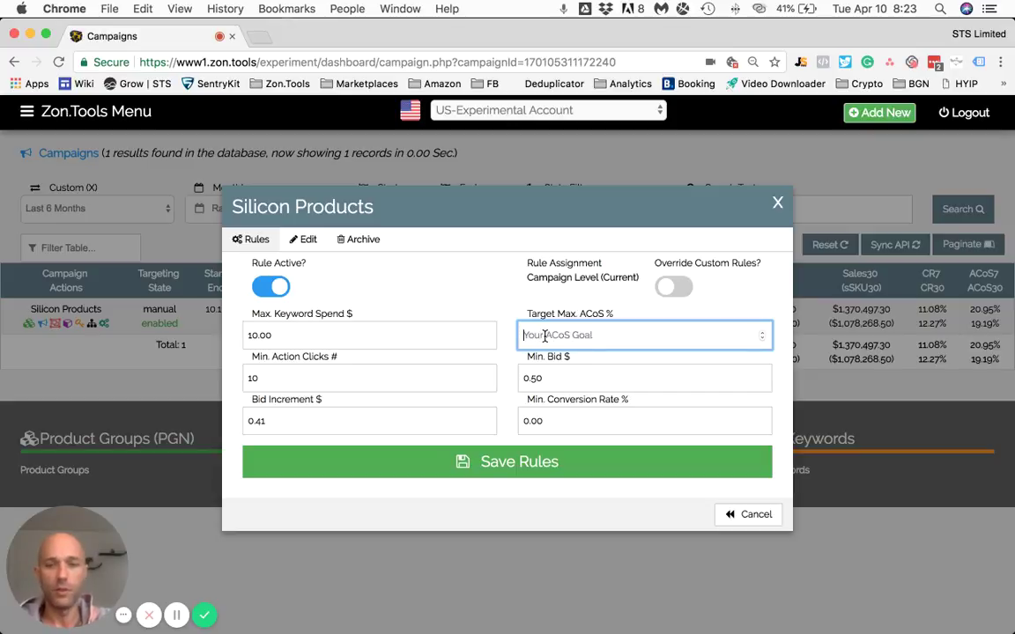
pyautogui.write('20')
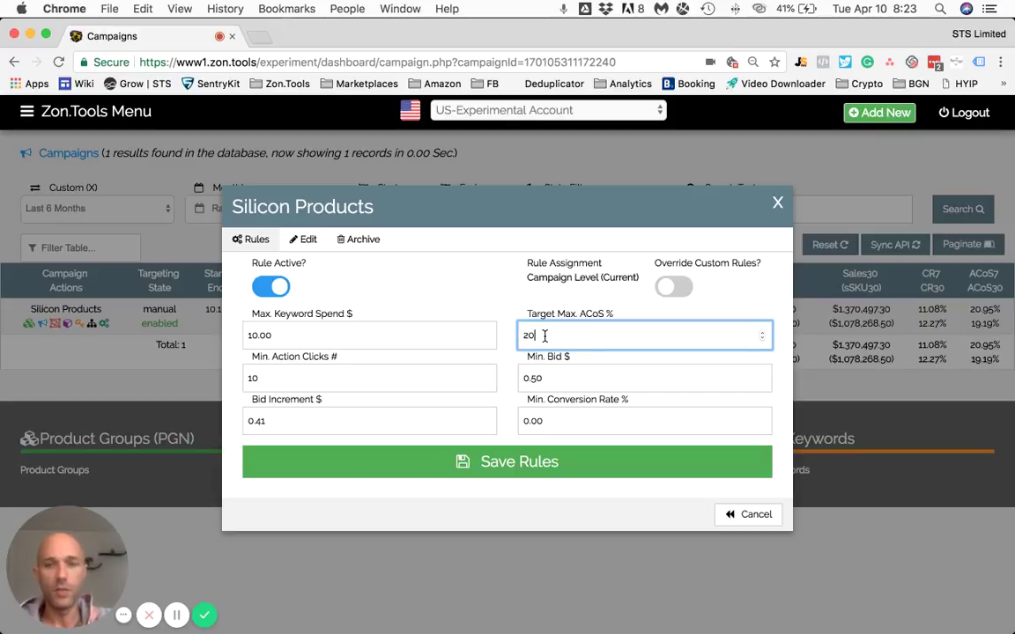
pyautogui.click(671, 288)
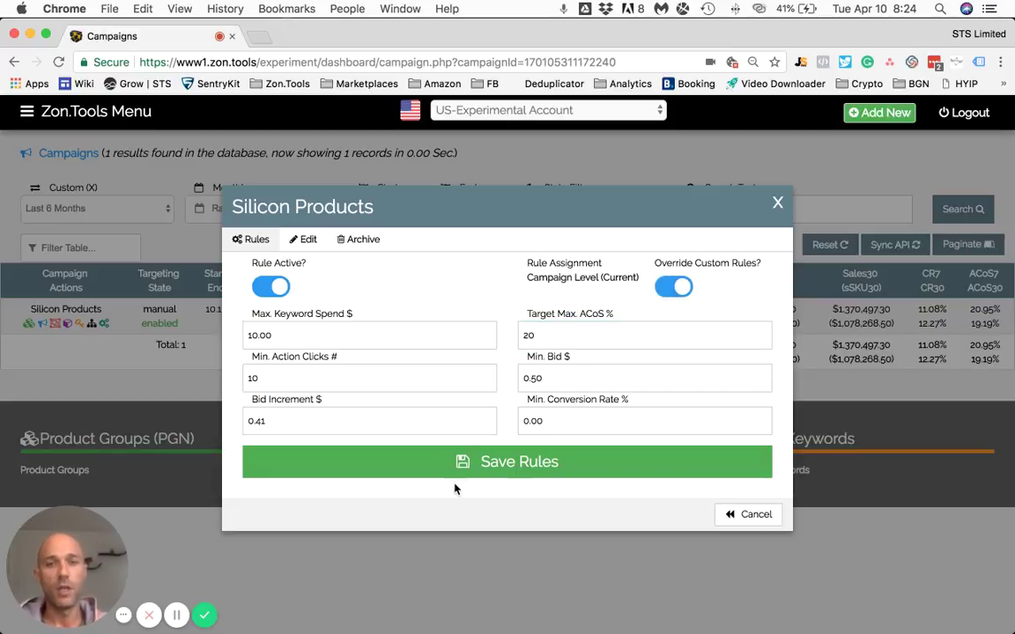
pyautogui.click(526, 469)
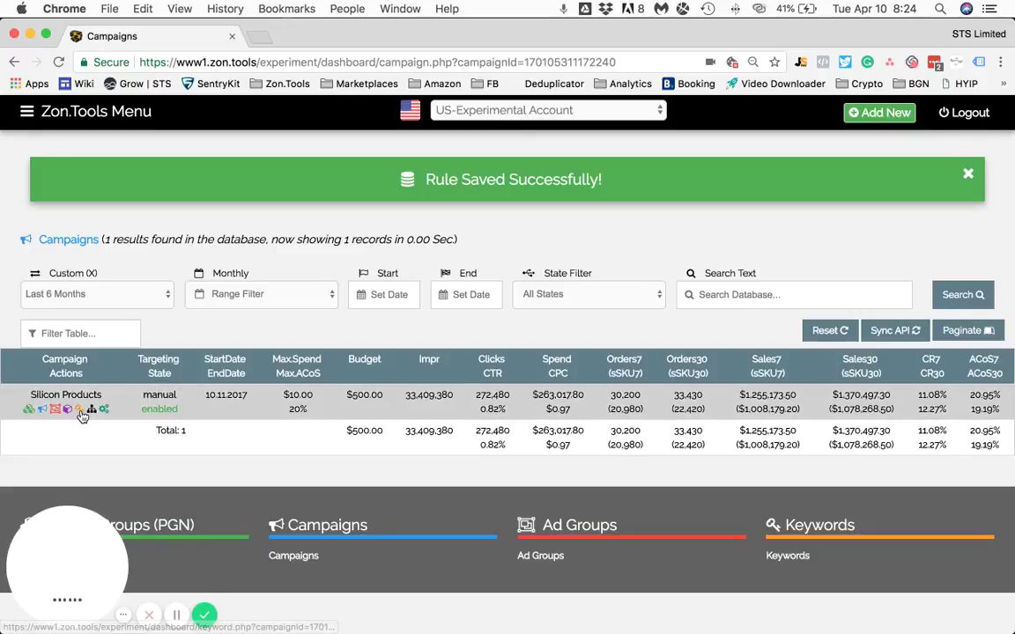
# - List the campaign's keywords and check their maximum ACoS and the rule assignment level of the top "silicon brushes with handles" keyword
pyautogui.click(82, 415)
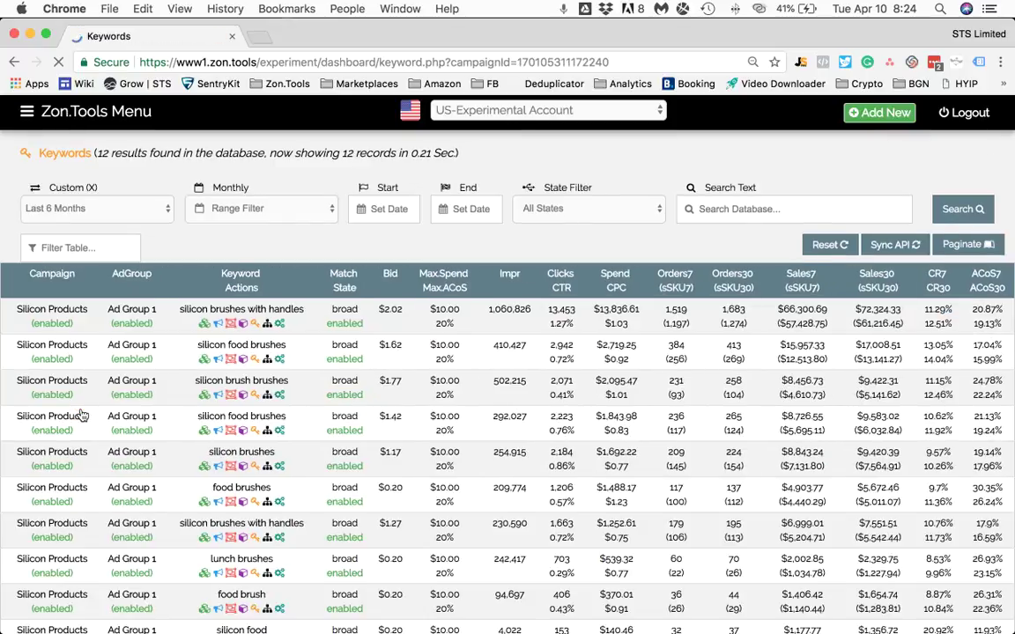
pyautogui.scroll(-1, 500, 354)
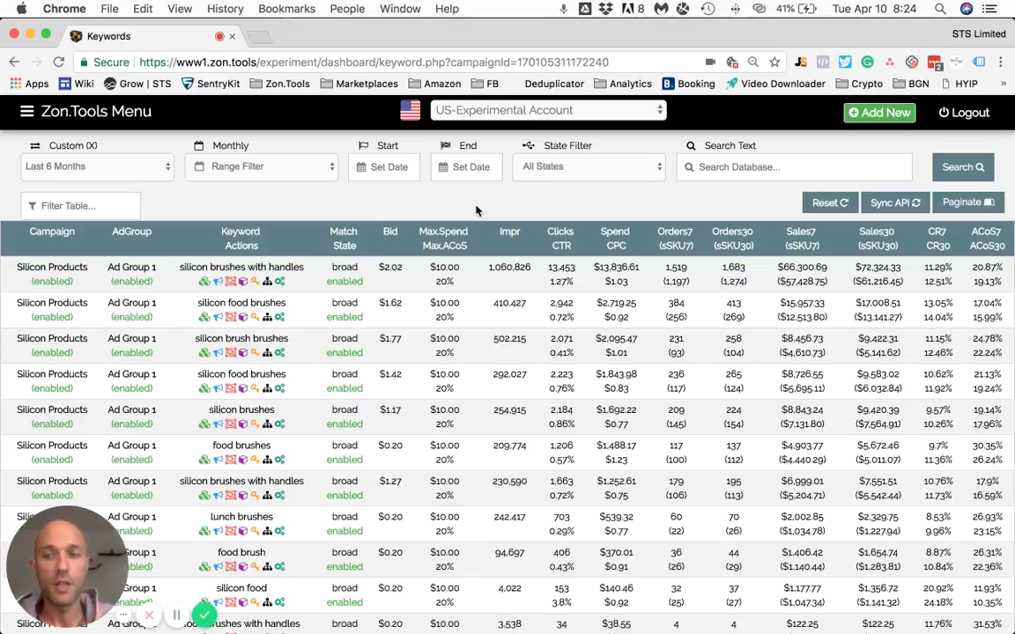
pyautogui.click(278, 282)
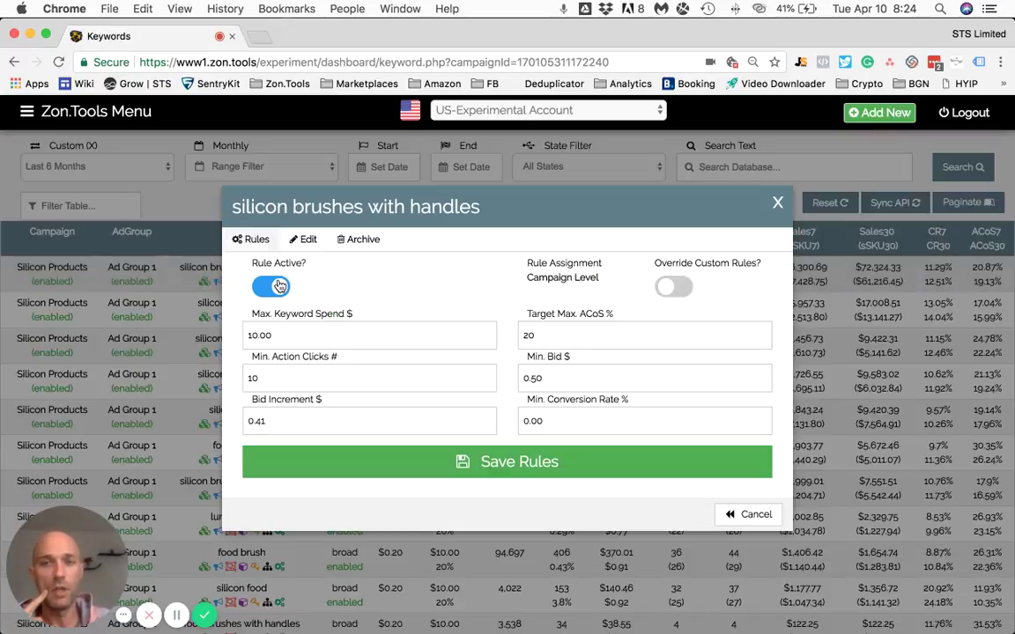
pyautogui.tripleClick(543, 277)
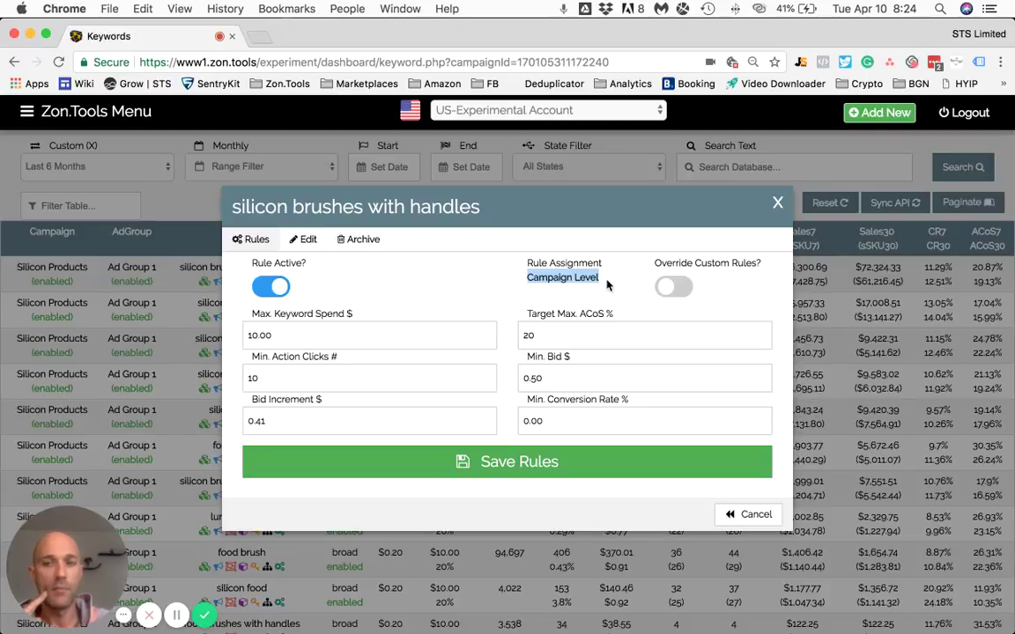
pyautogui.click(777, 203)
pyautogui.scroll(-2, 467, 351)
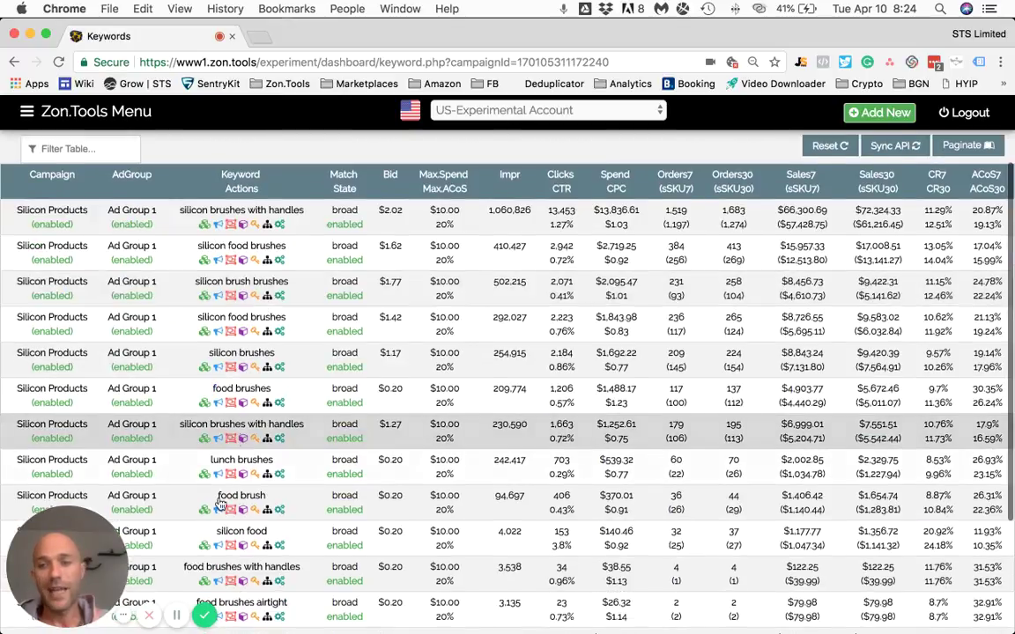
pyautogui.scroll(3, 349, 393)
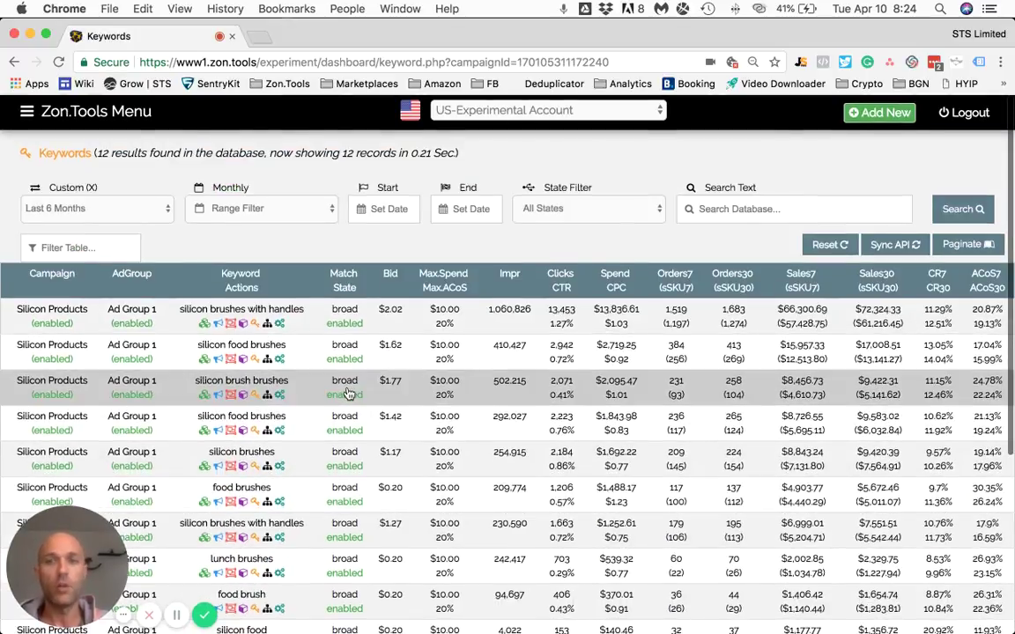